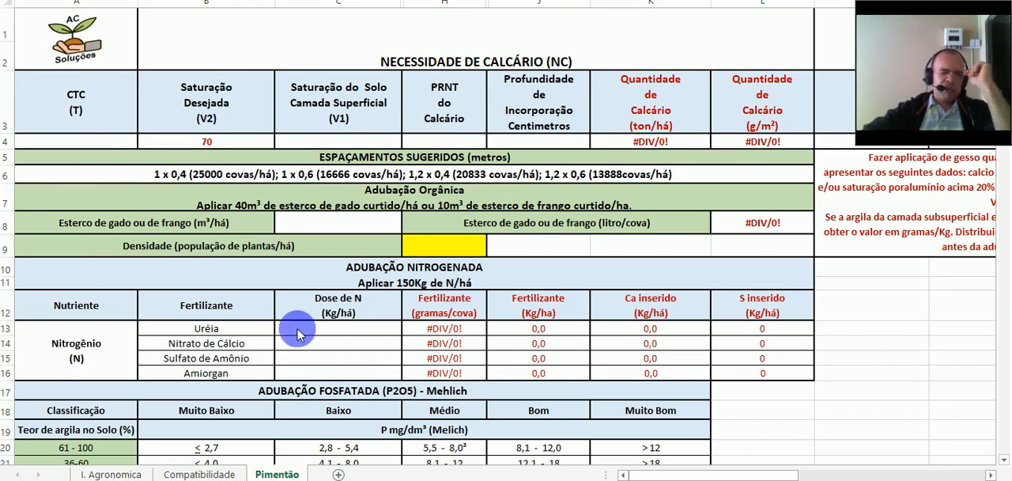
- Review the nitrogen, phosphate and potassium fertilization tables on the Pimentão sheet
scroll(326, 348, down, 2)
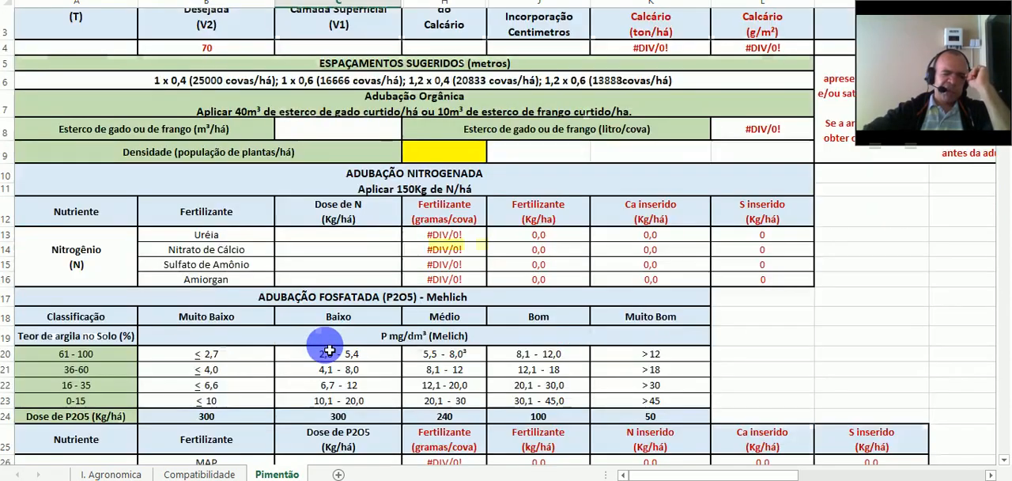
scroll(329, 351, down, 2)
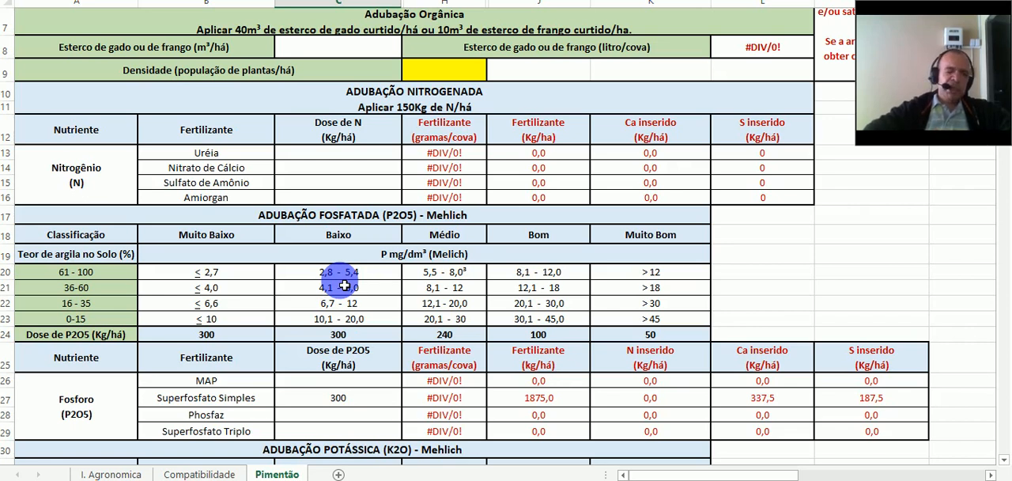
scroll(481, 300, down, 3)
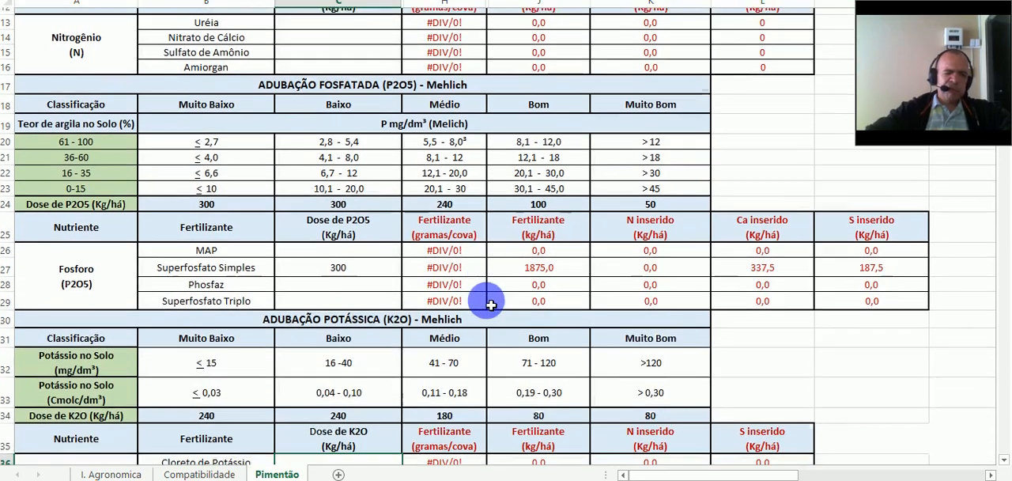
scroll(388, 238, down, 3)
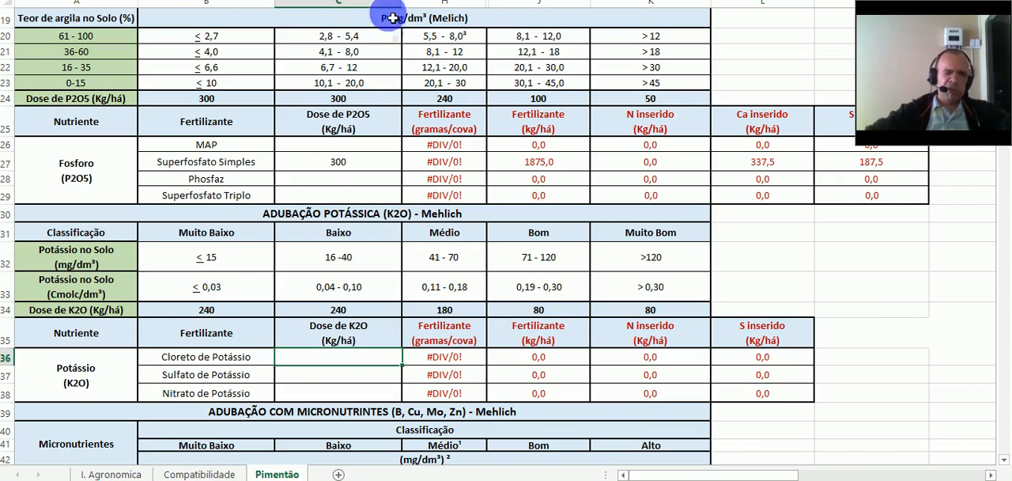
scroll(342, 95, up, 6)
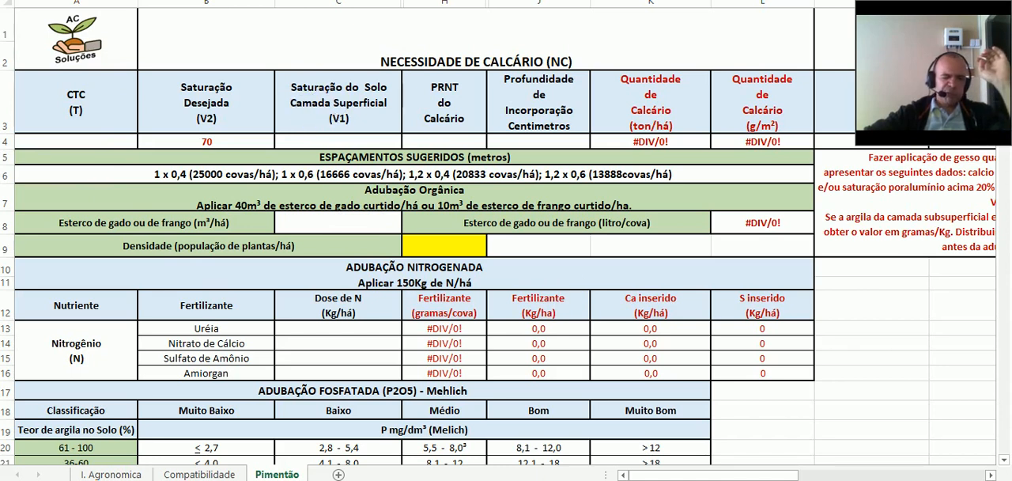
- Switch to the soil analysis PDF and locate the CTC result among the macronutrients
key(alt+Tab)
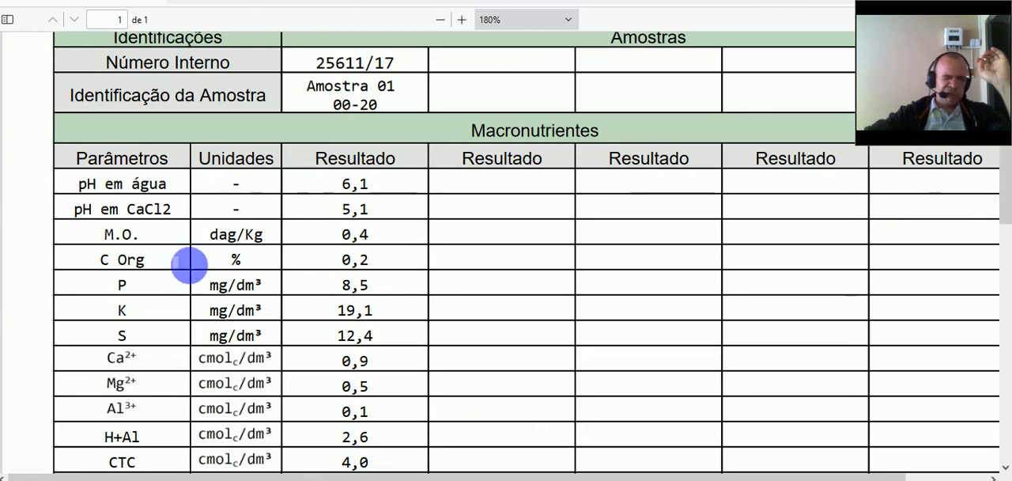
scroll(188, 266, down, 3)
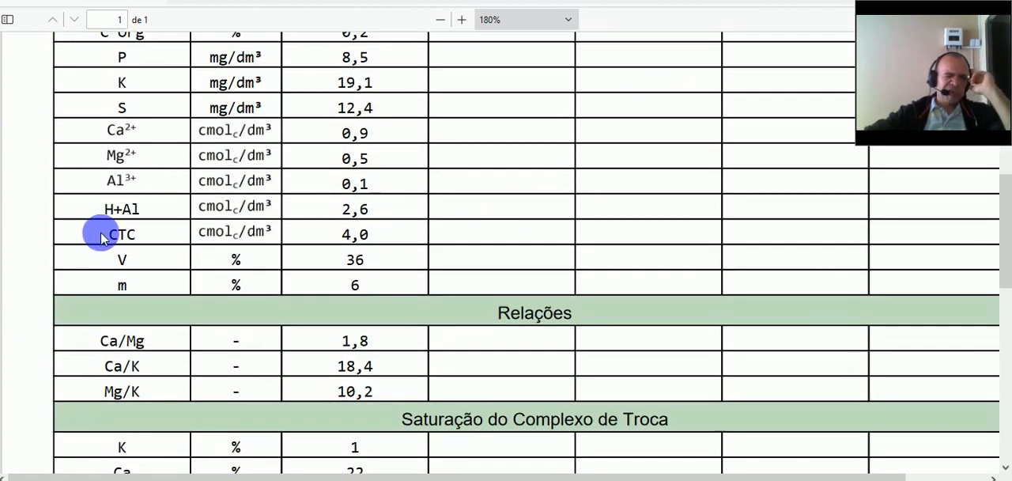
drag(108, 238, 224, 226)
click(296, 228)
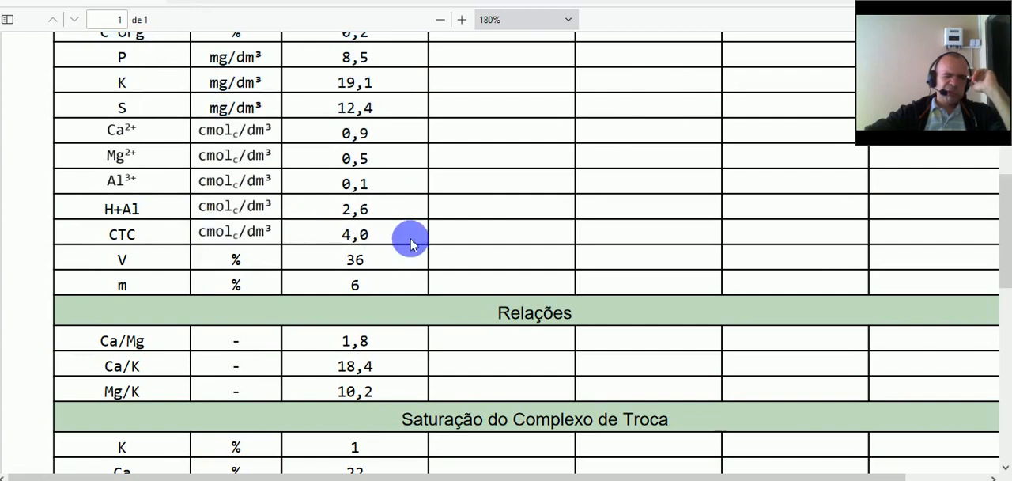
mouse_move(379, 244)
mouse_down()
mouse_move(353, 250)
mouse_move(383, 237)
mouse_up()
click(380, 239)
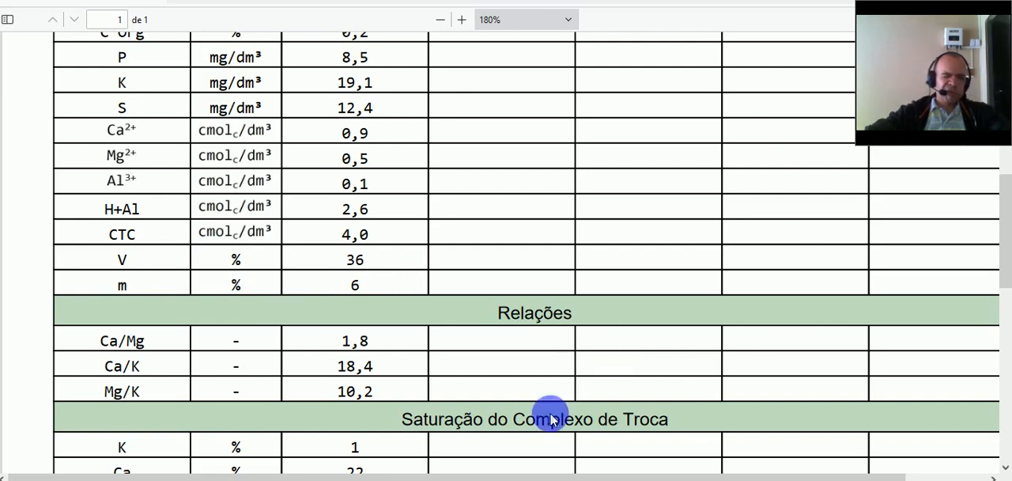
- Switch back to the Pimentão spreadsheet and enter a CTC of 4 and a surface-layer soil saturation (V1) of 36
click(537, 479)
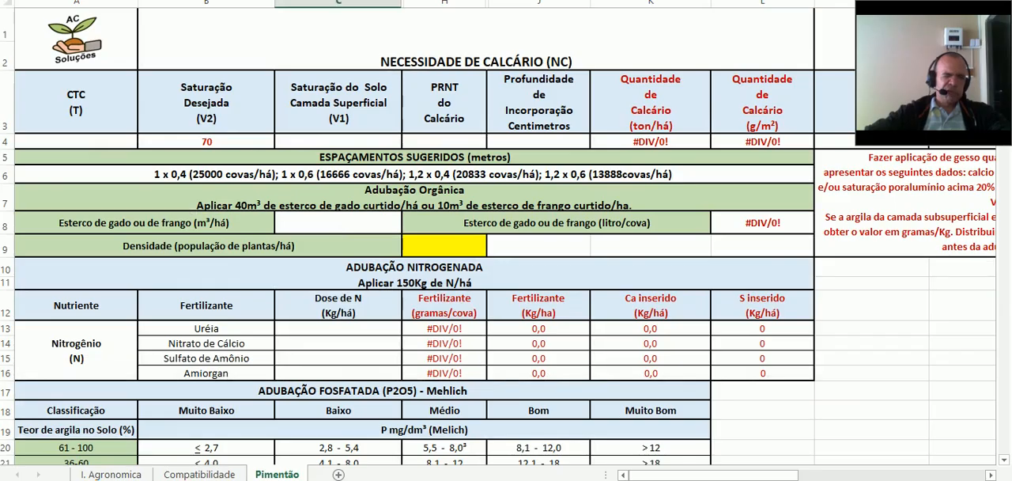
click(133, 145)
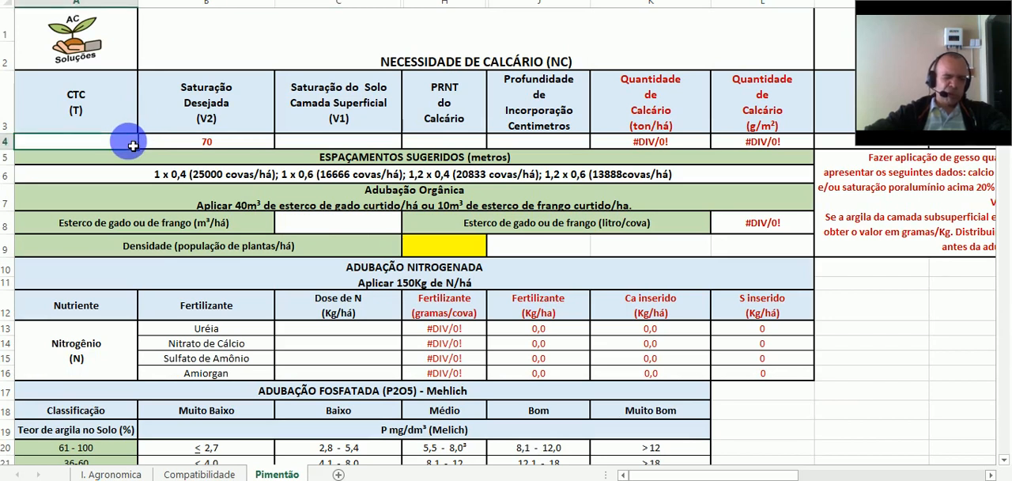
text(4)
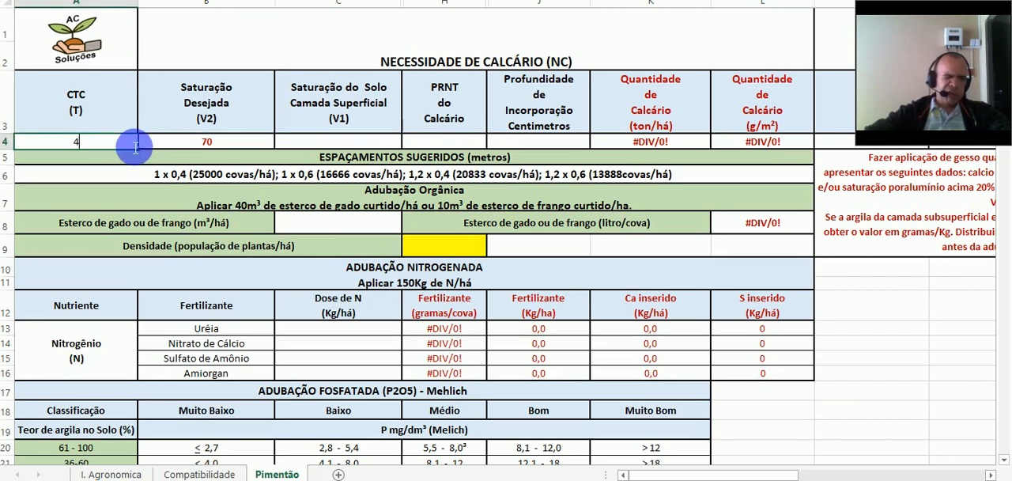
click(333, 146)
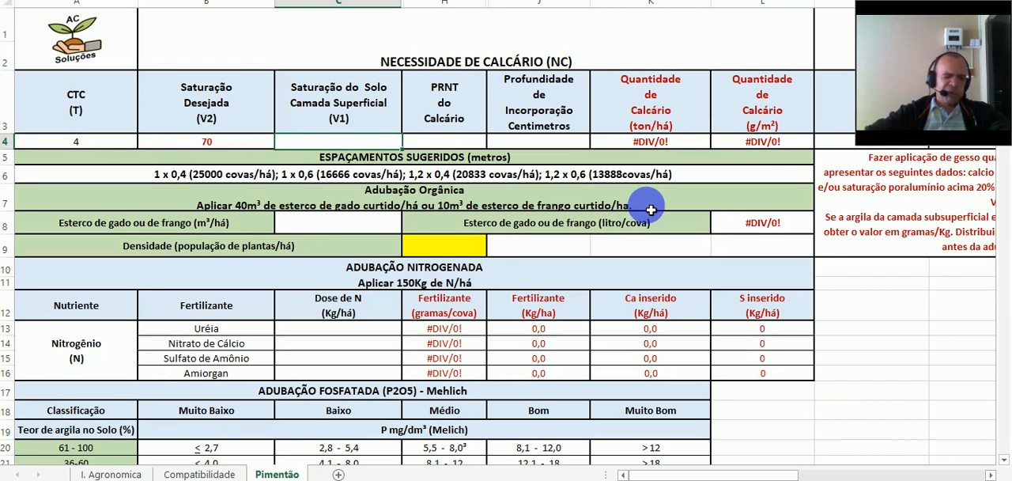
text(36)
- Set the limestone PRNT to 80 and the incorporation depth to 20 centimetres in the liming calculation
click(466, 144)
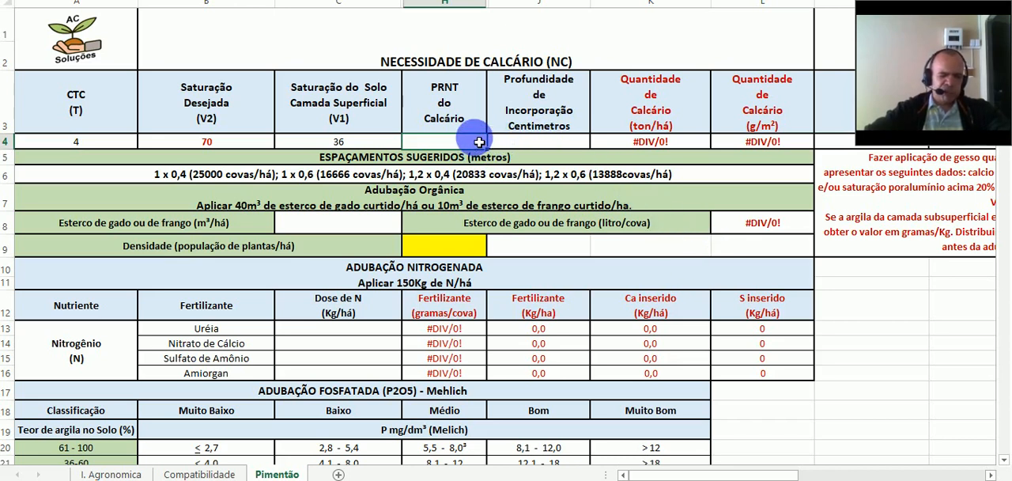
text(80)
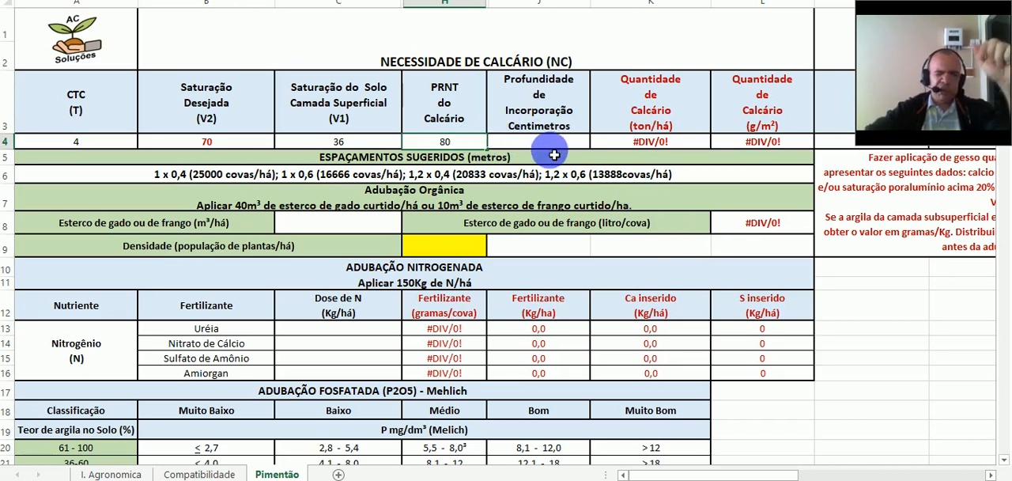
click(555, 144)
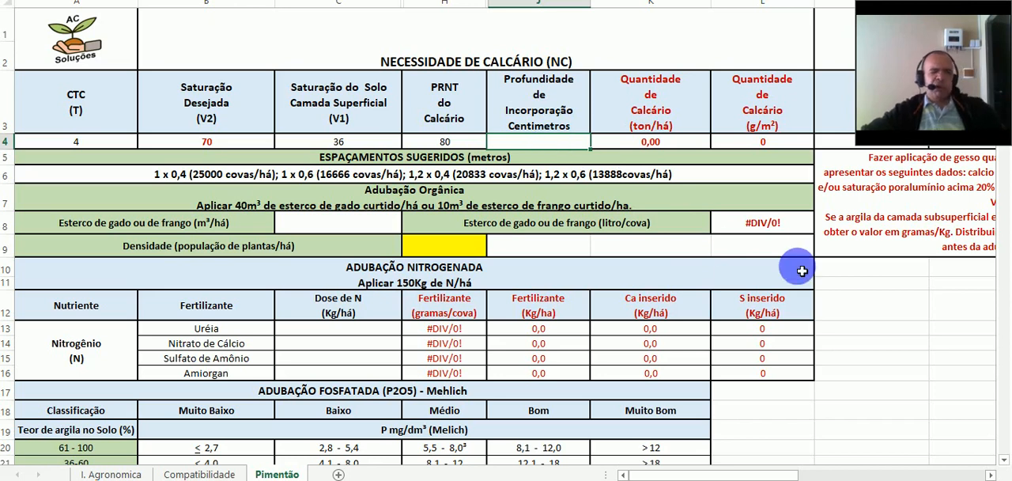
text(20)
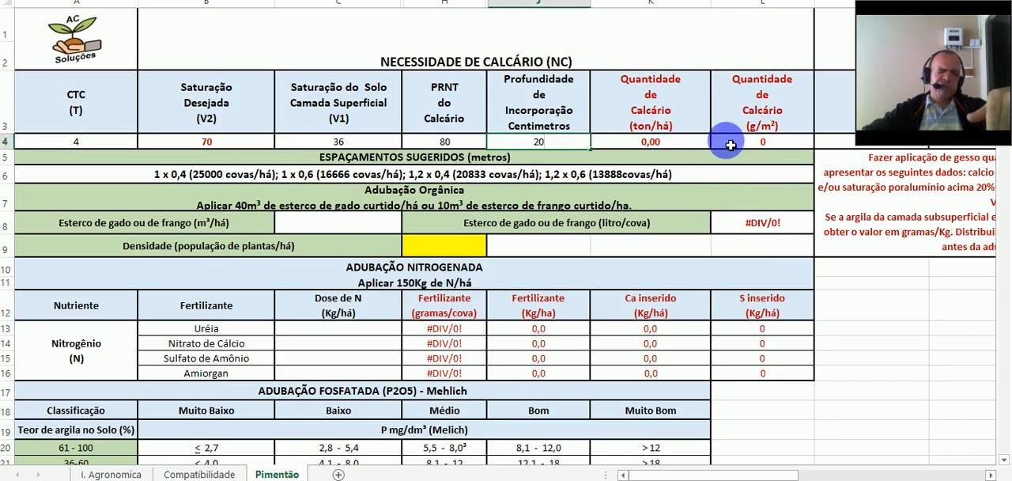
click(693, 143)
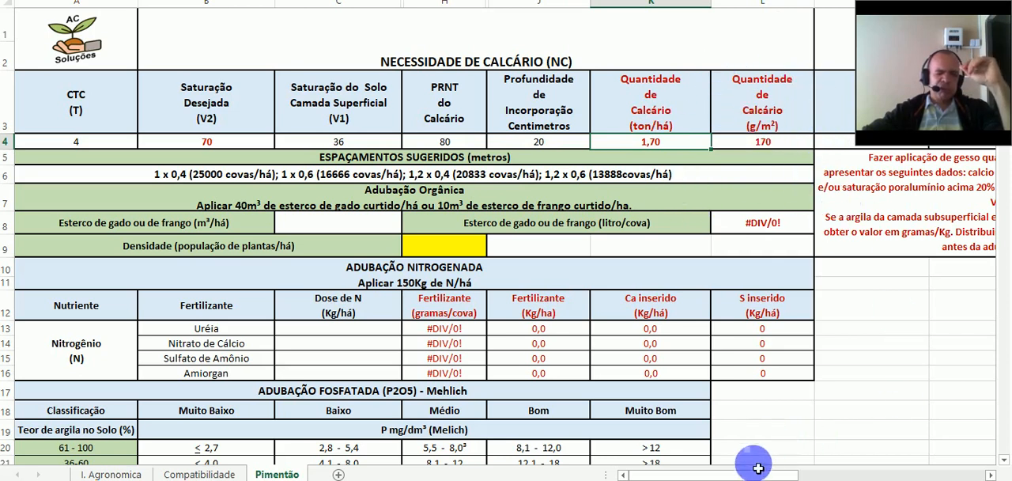
- Enter a subsurface-layer clay content of 220 g/kg in the gypsum requirement calculation
drag(748, 476, 906, 472)
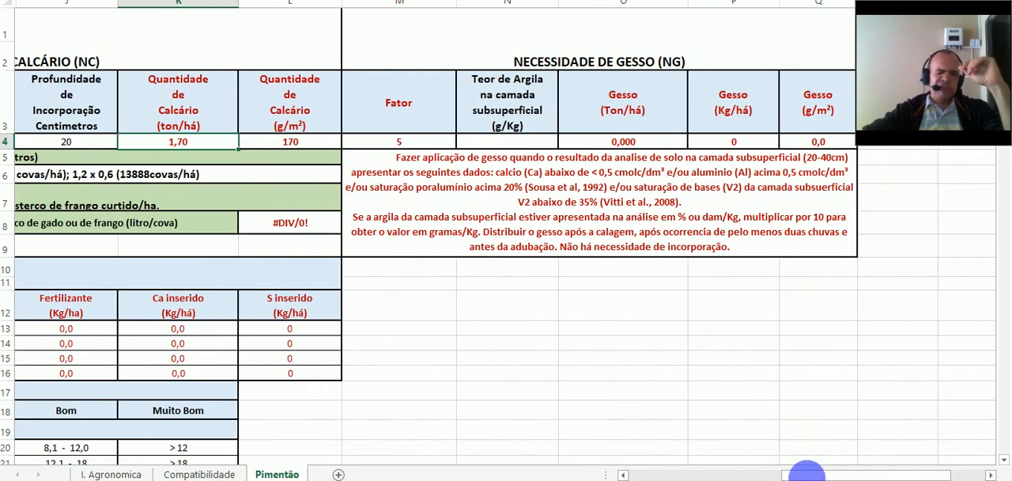
drag(812, 474, 831, 475)
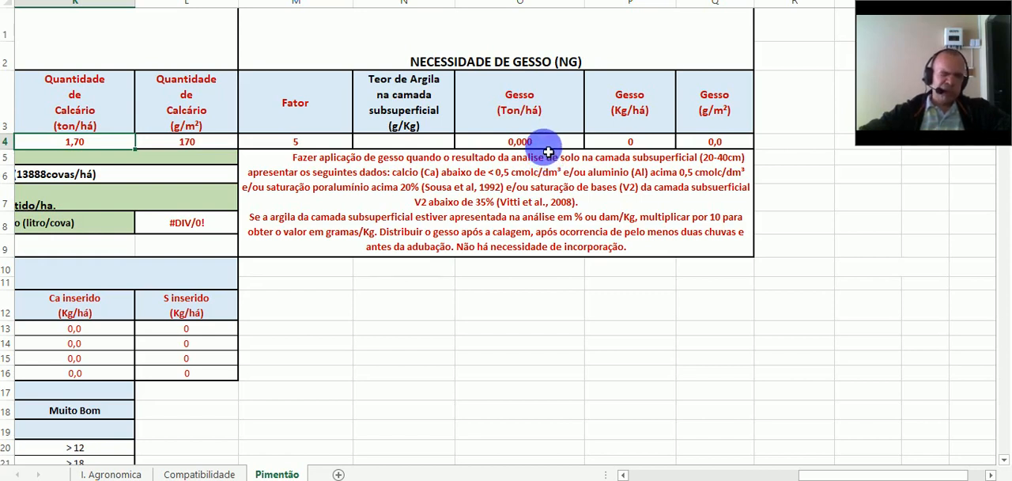
click(445, 142)
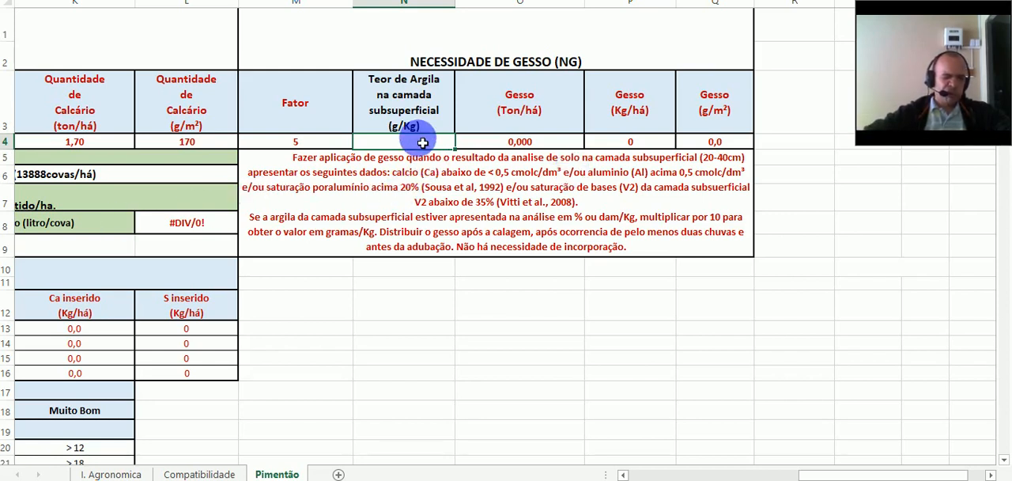
text(220)
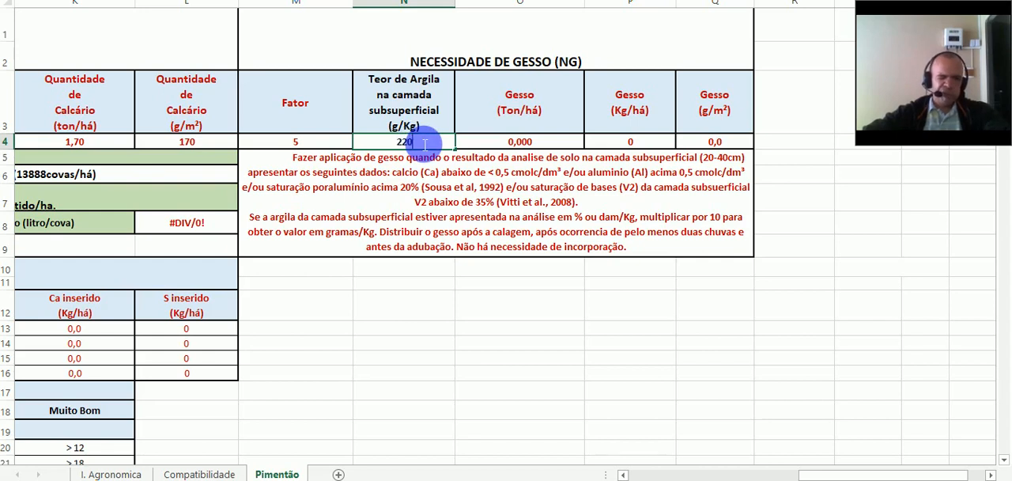
click(514, 147)
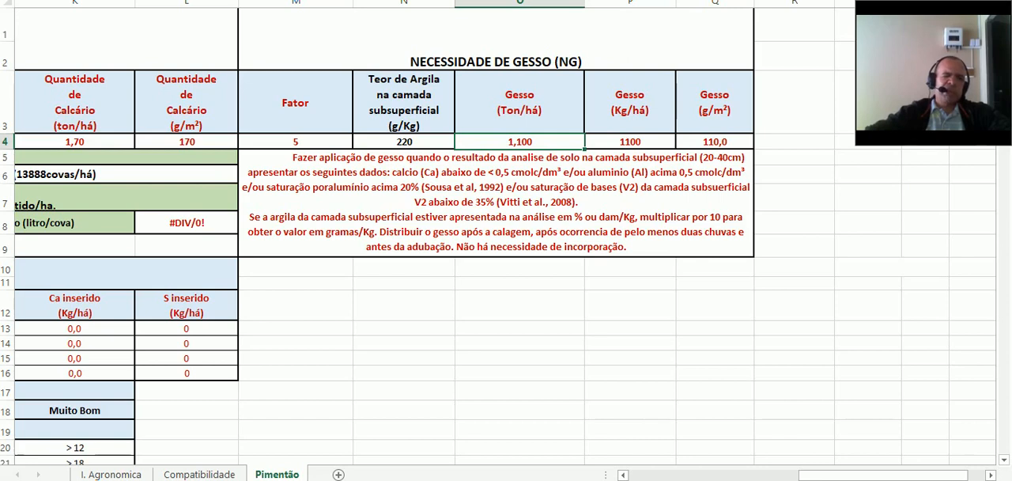
click(339, 2)
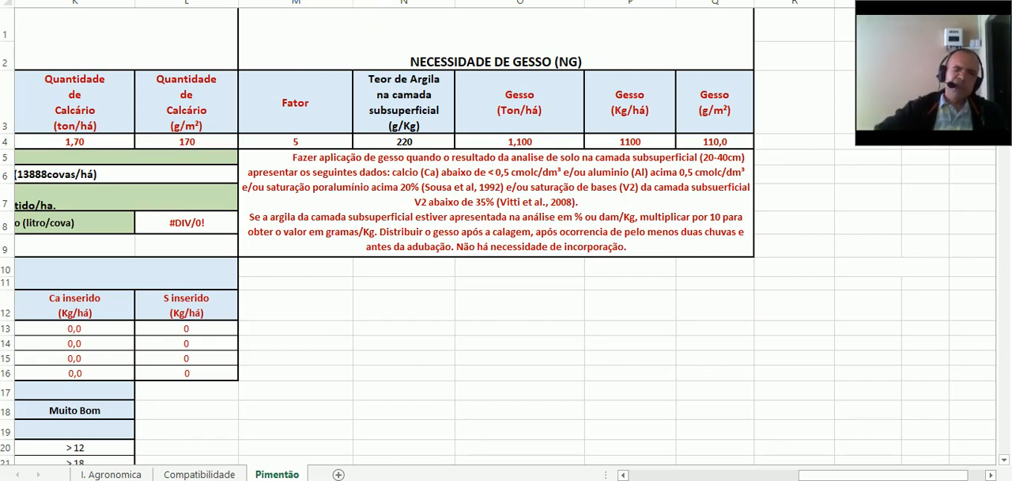
- Set the plant density (população de plantas/há) to 25000
scroll(506, 238, left, 10)
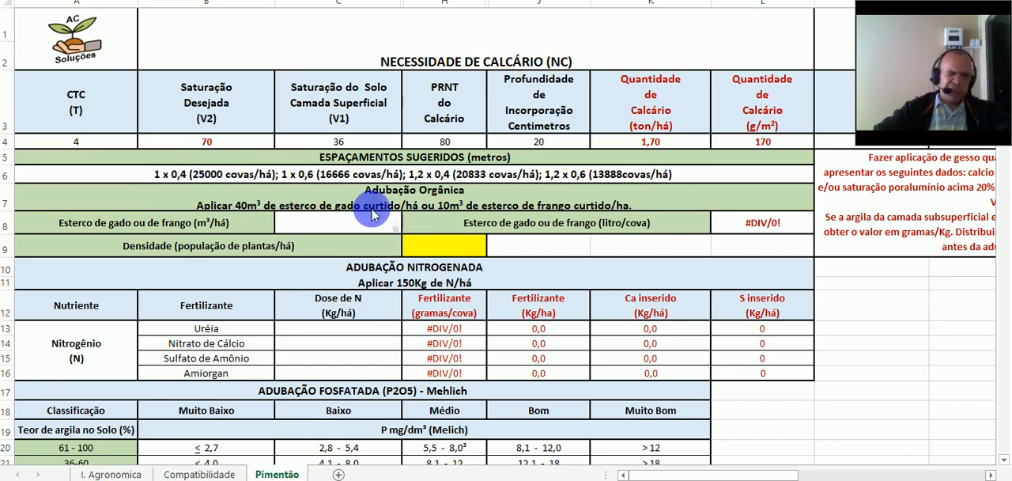
click(428, 251)
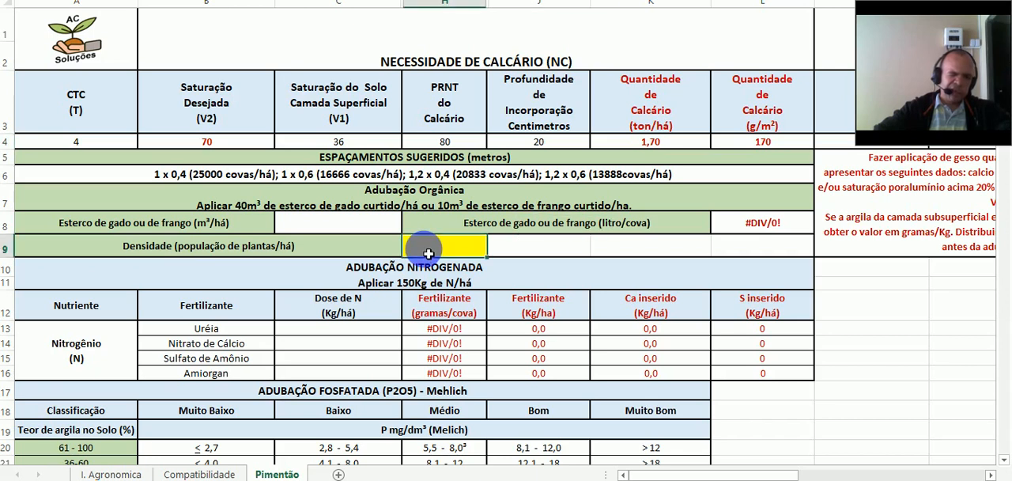
text(25)
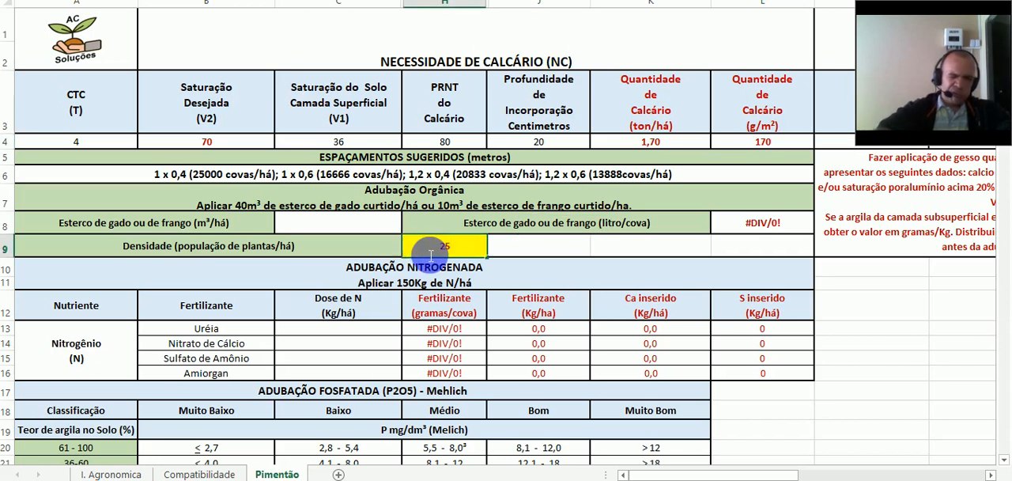
text(000)
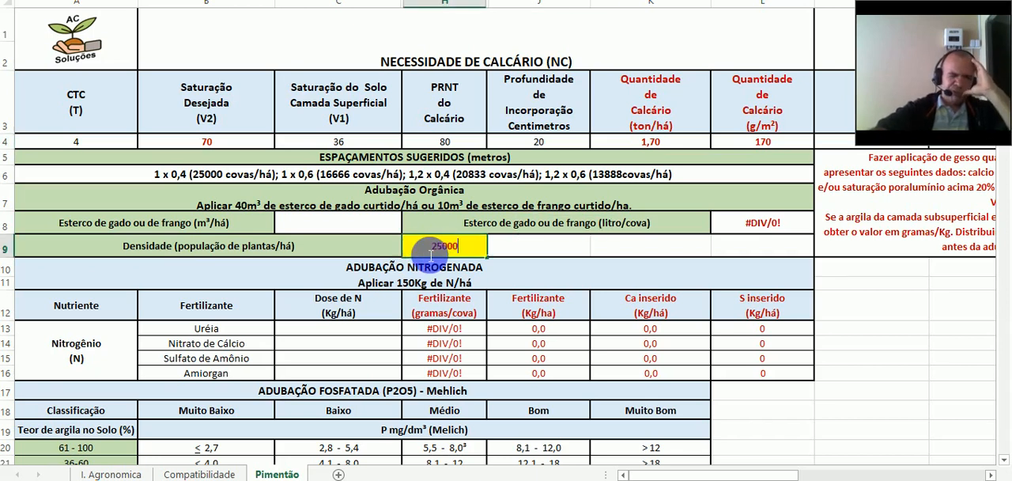
- Set the cattle or chicken manure rate to 10 m³/há in the organic fertilization section
click(342, 230)
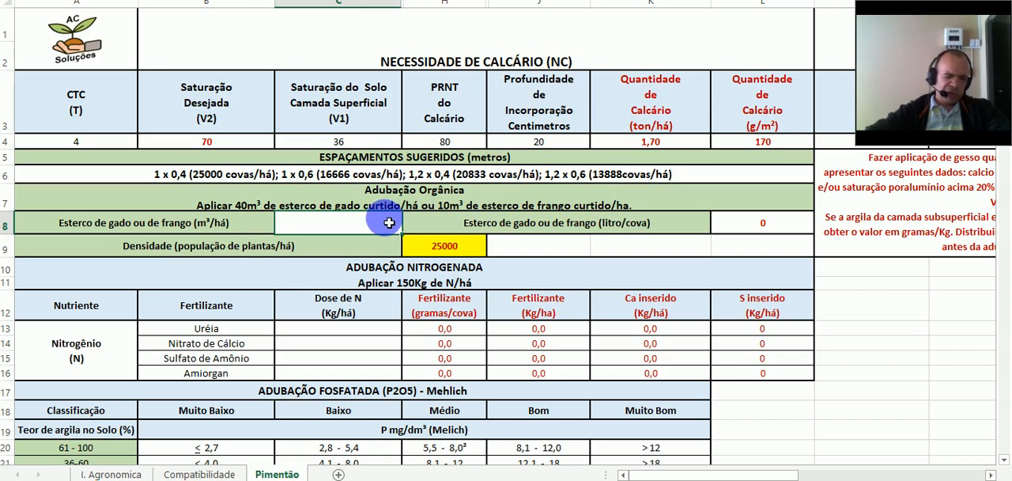
text(10)
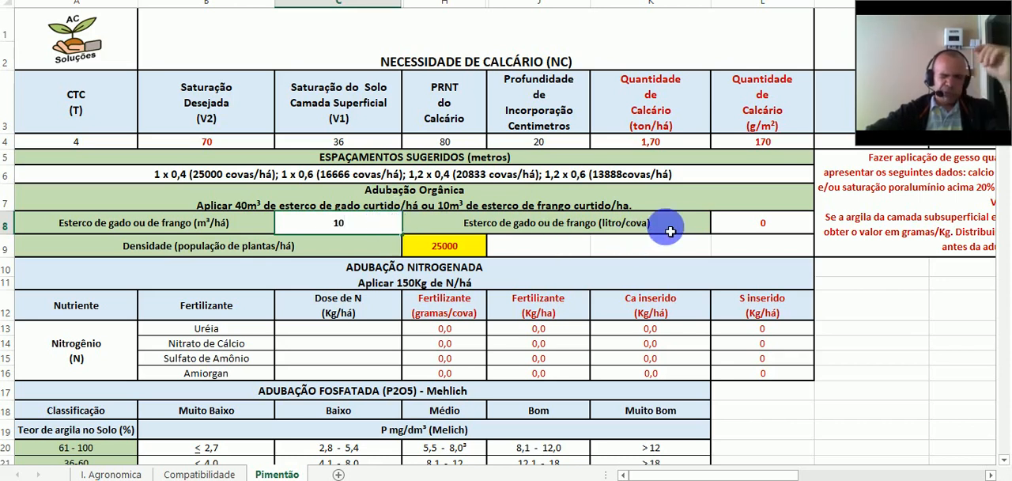
click(759, 227)
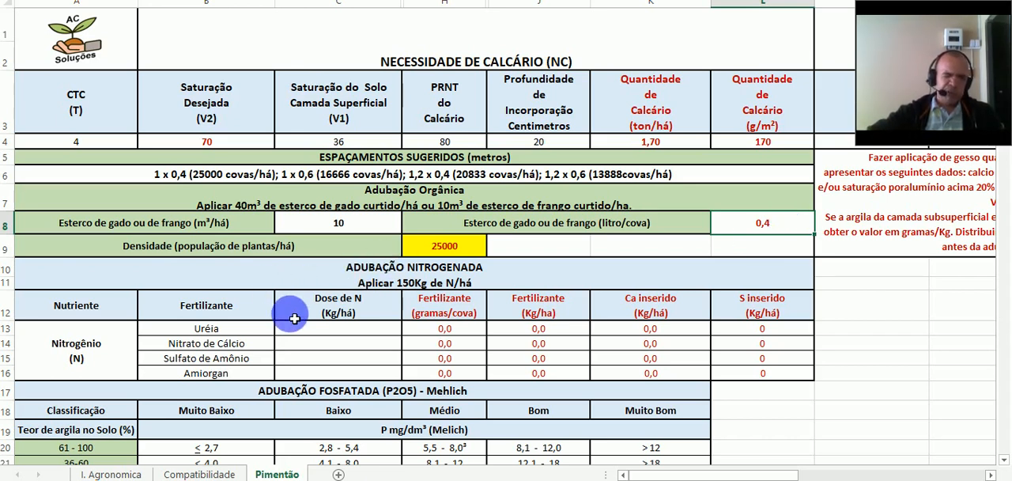
- Select the N dose cell for Uréia in the nitrogen fertilization table
click(289, 309)
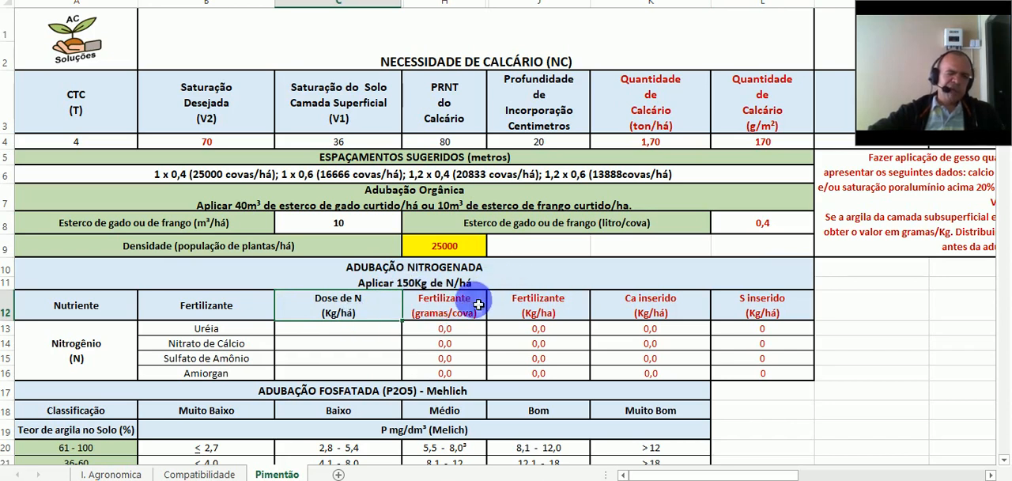
scroll(314, 330, down, 1)
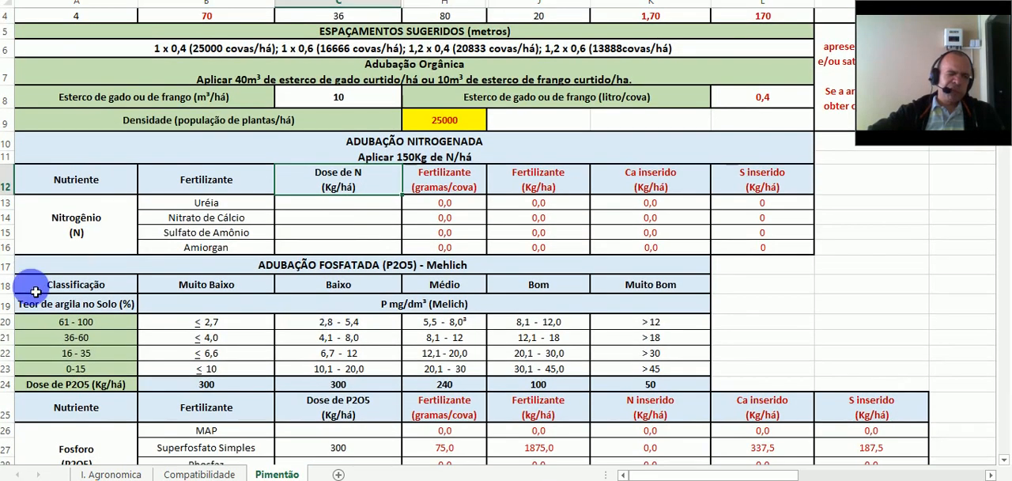
click(8, 322)
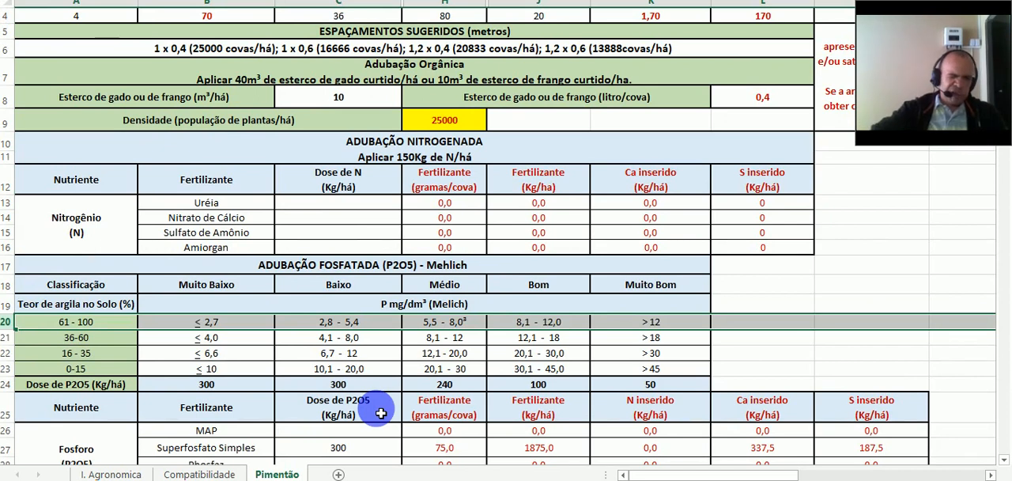
click(372, 209)
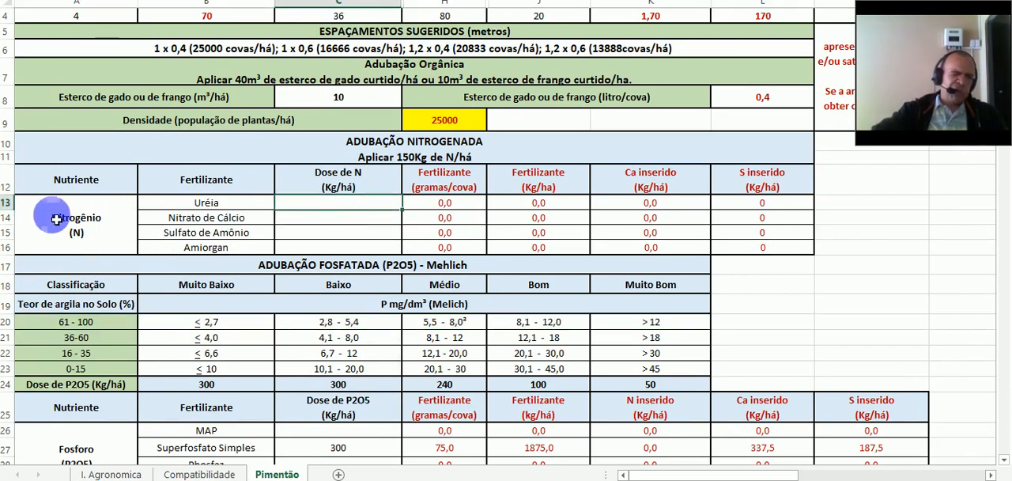
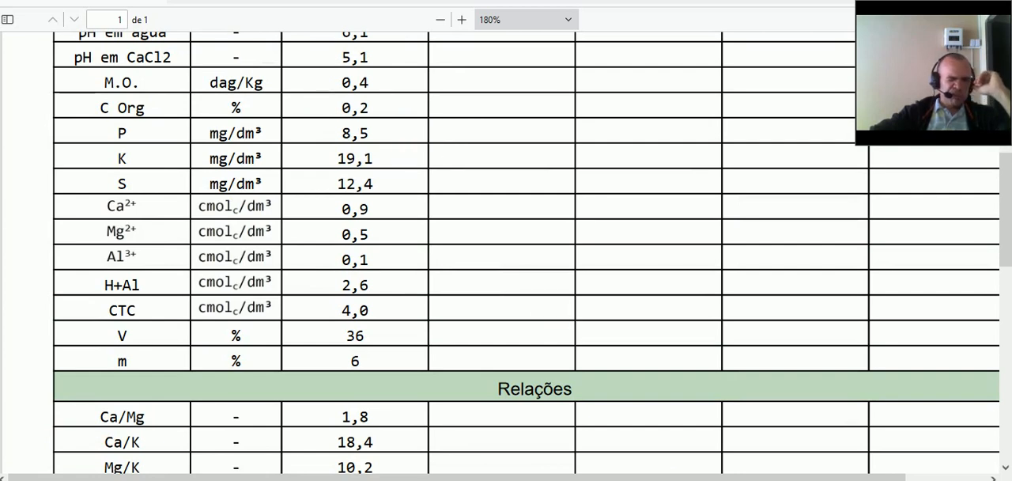
- Match the soil report's potassium to the Mehlich potassium classes and set the K2O dose for Cloreto de Potássio to 240 kg/há
click(543, 479)
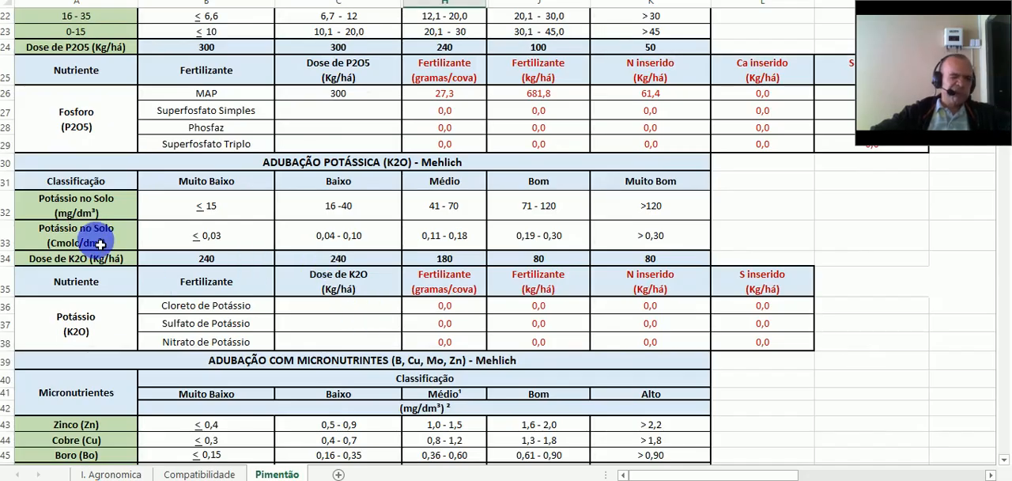
click(4, 211)
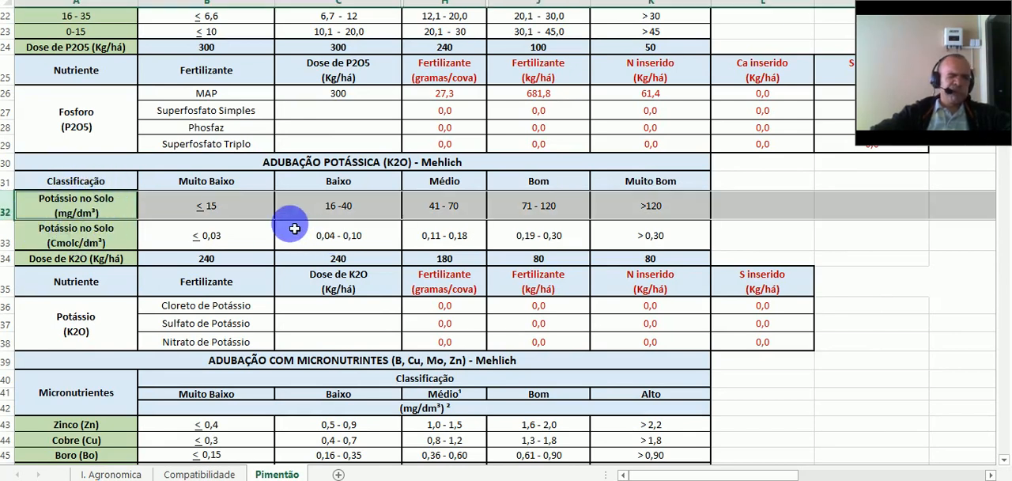
click(339, 2)
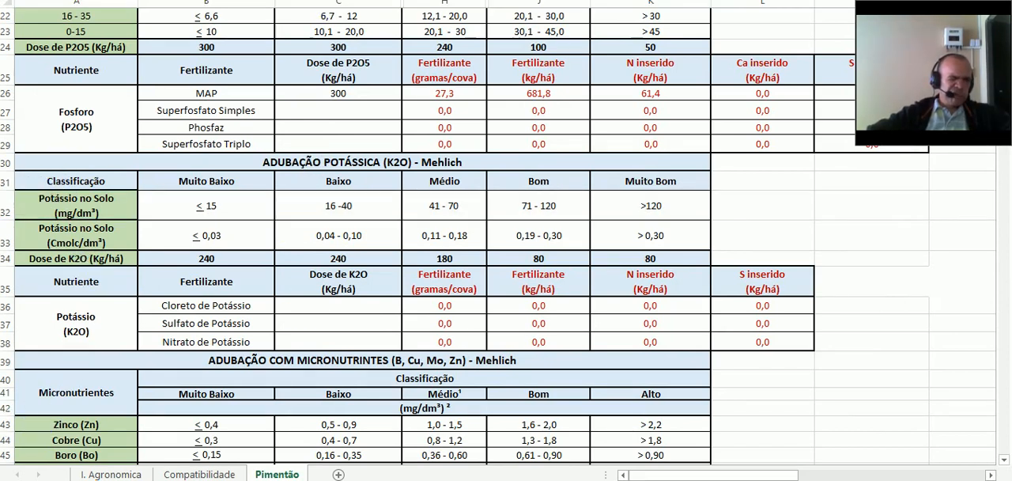
click(7, 205)
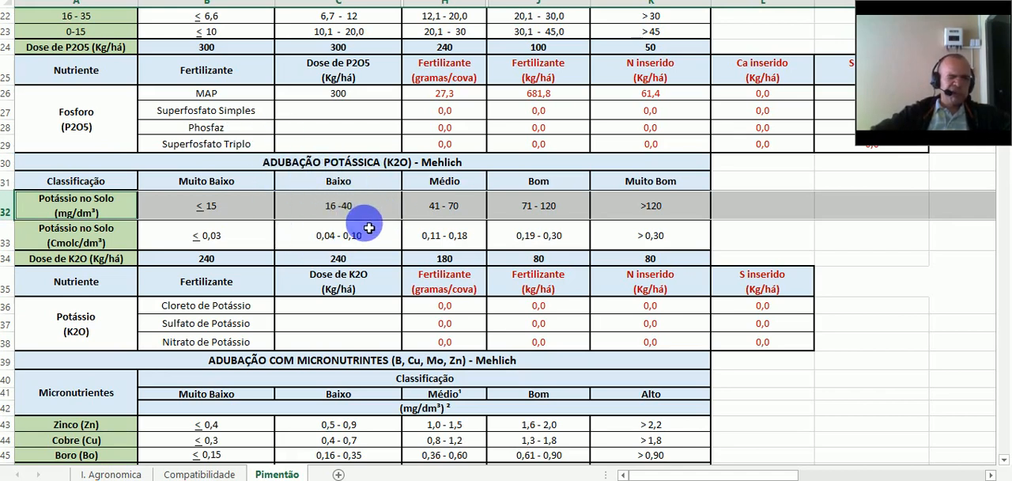
click(379, 186)
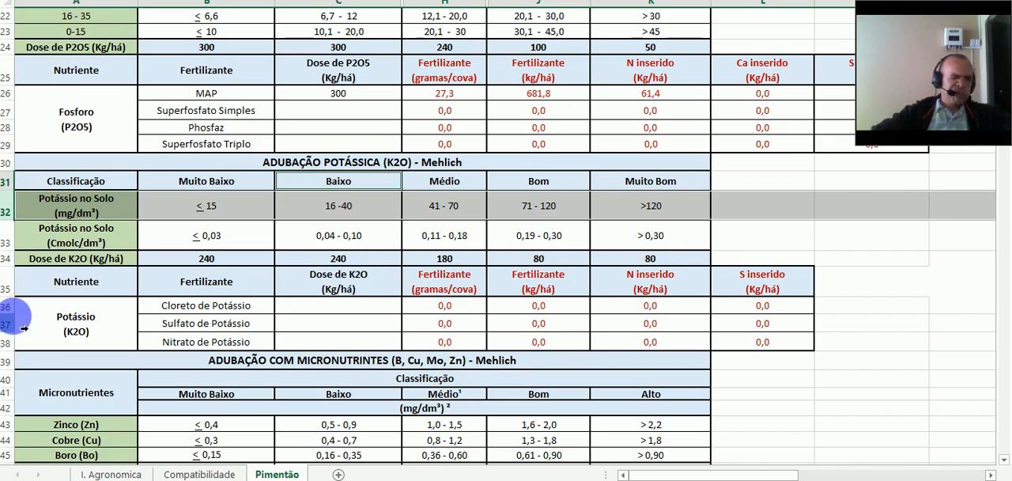
click(8, 306)
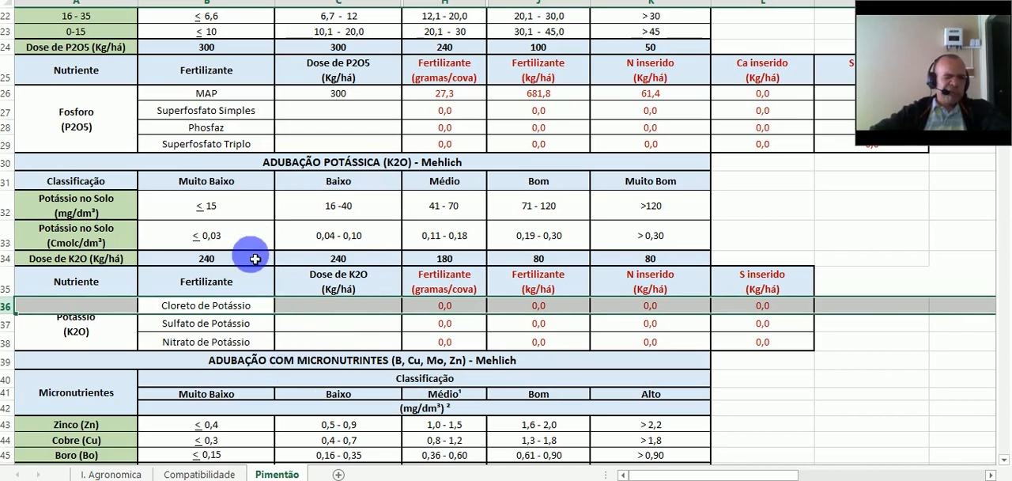
click(387, 309)
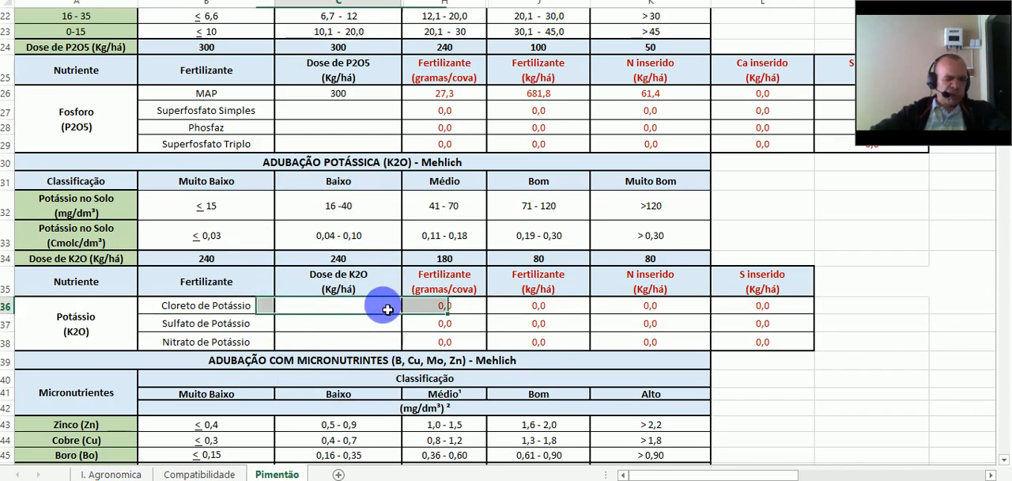
text(24)
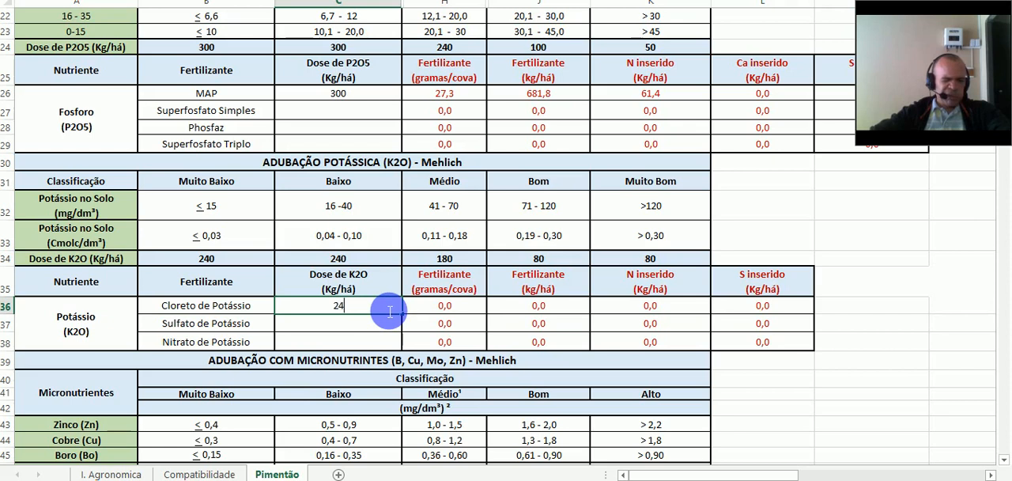
text(0)
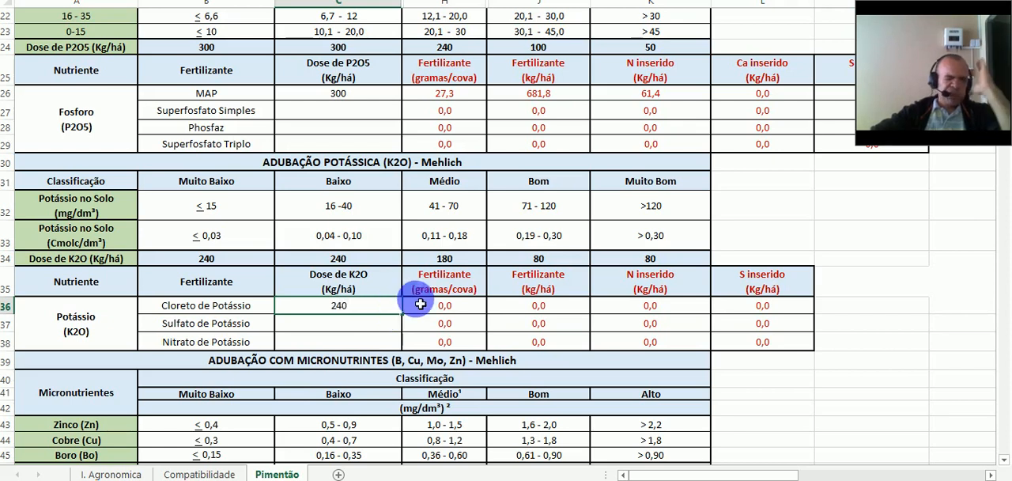
click(466, 312)
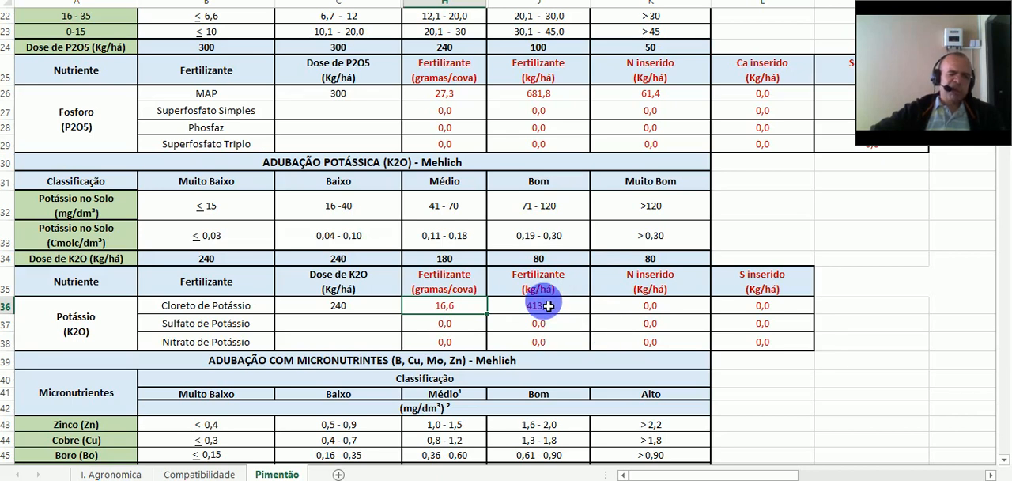
- Compare the soil report's boron, zinc and copper results with the ranges in the micronutrient classification table, marking the matching class cells
scroll(546, 300, down, 2)
scroll(547, 306, down, 2)
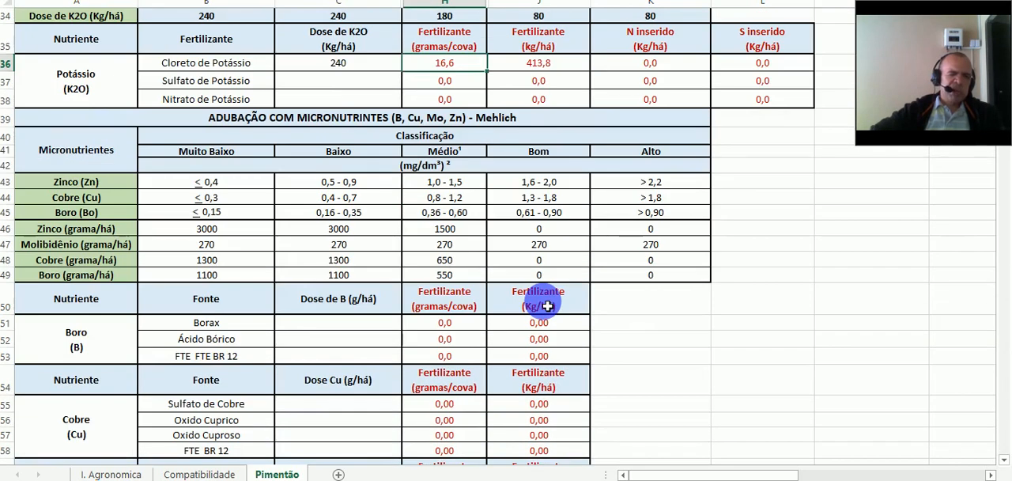
scroll(548, 306, down, 2)
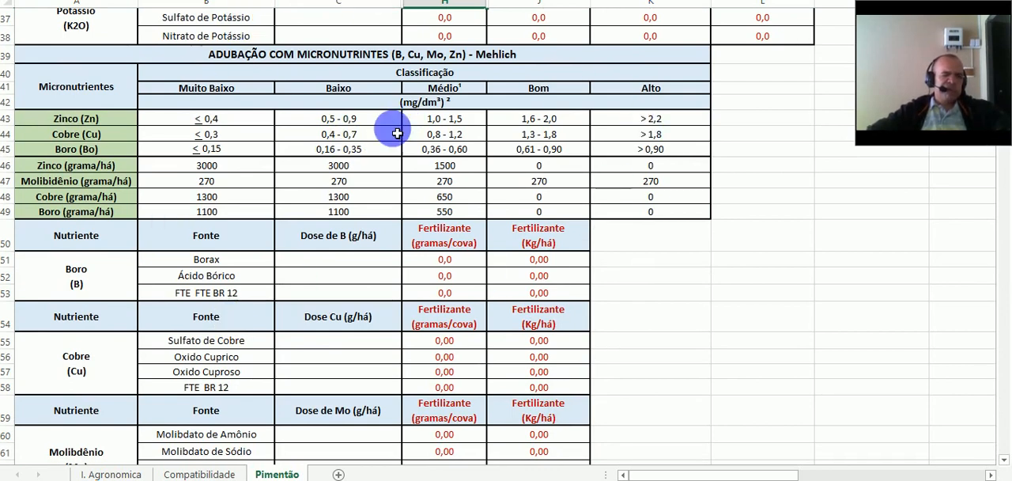
key(alt+Tab)
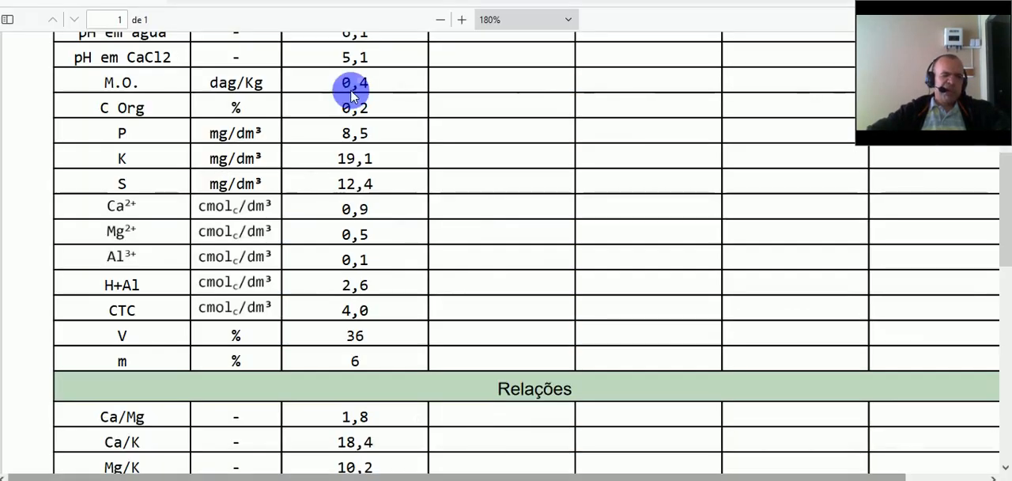
scroll(334, 229, down, 5)
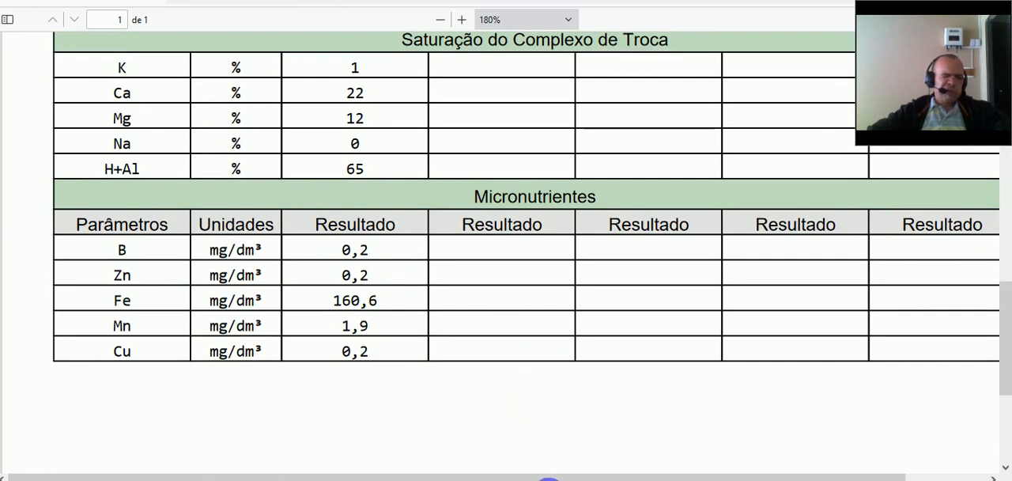
click(548, 479)
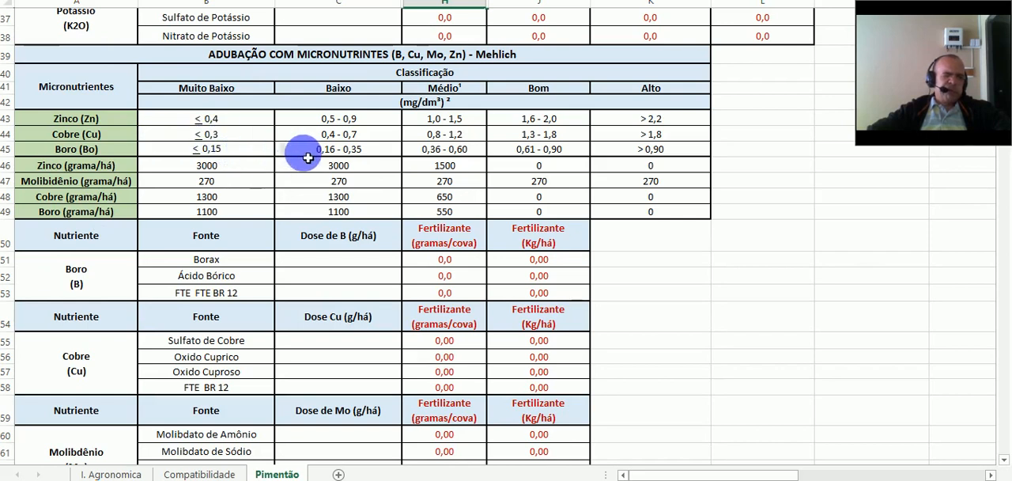
click(382, 154)
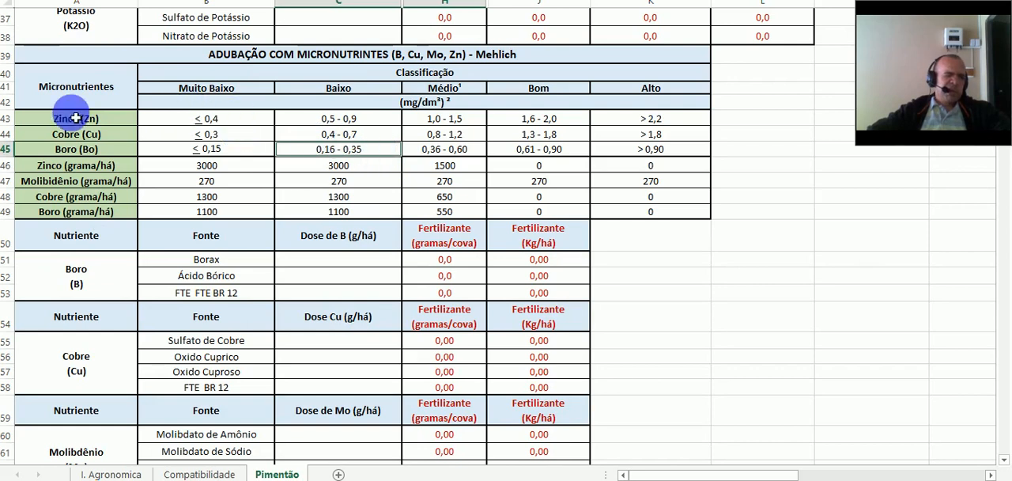
ctrl+click(241, 123)
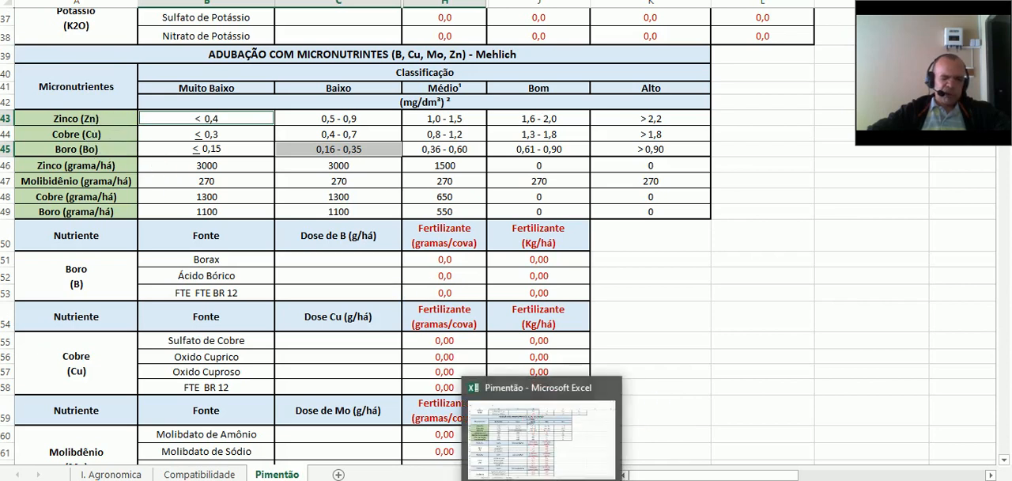
click(542, 479)
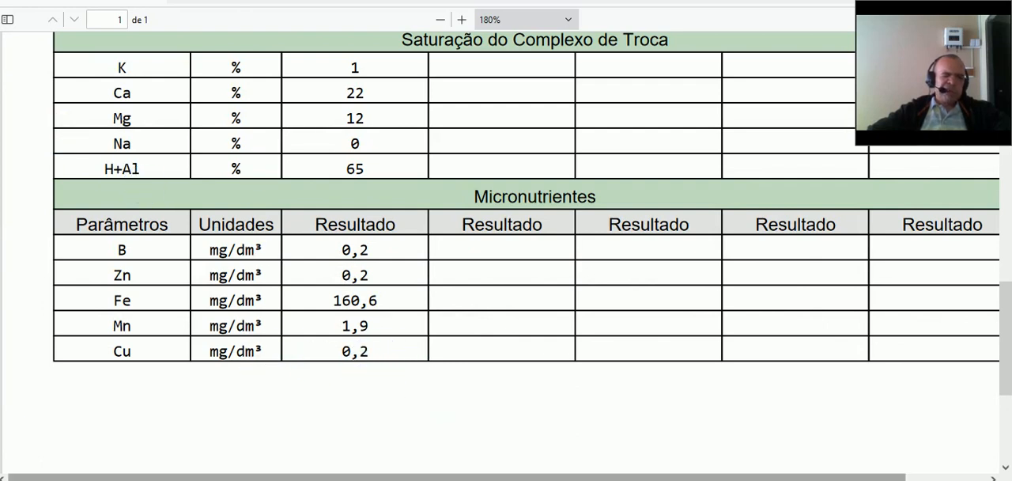
click(541, 479)
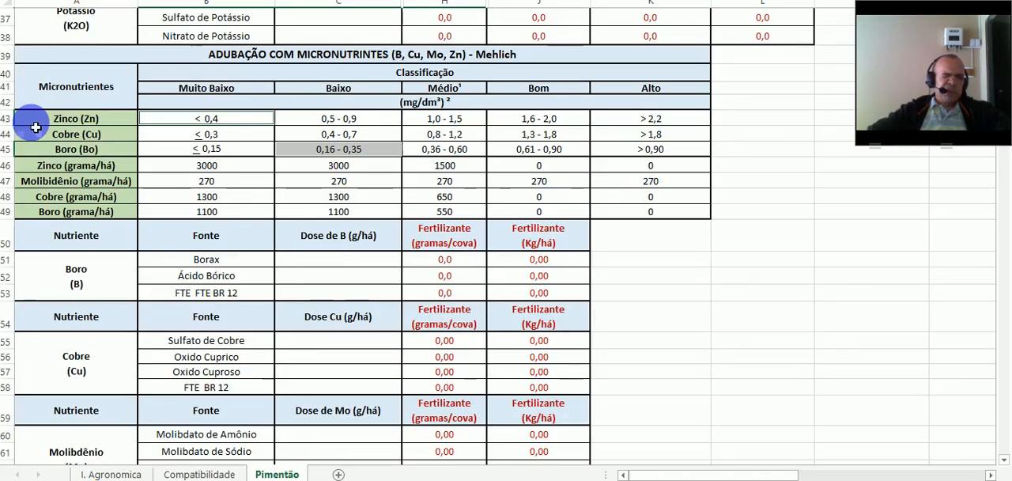
click(243, 140)
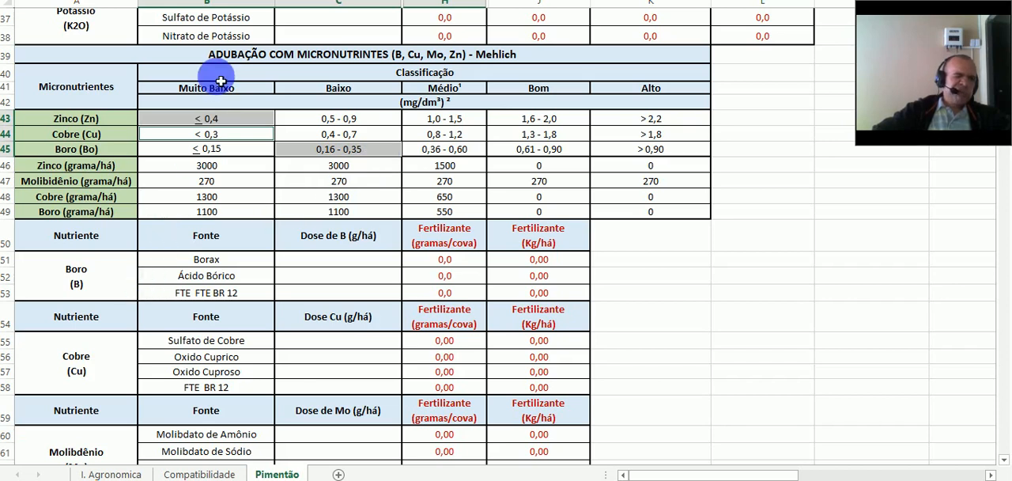
- Mark the recommended zinc, boron, molybdenum and copper doses for the matching classes in the micronutrient table
click(248, 171)
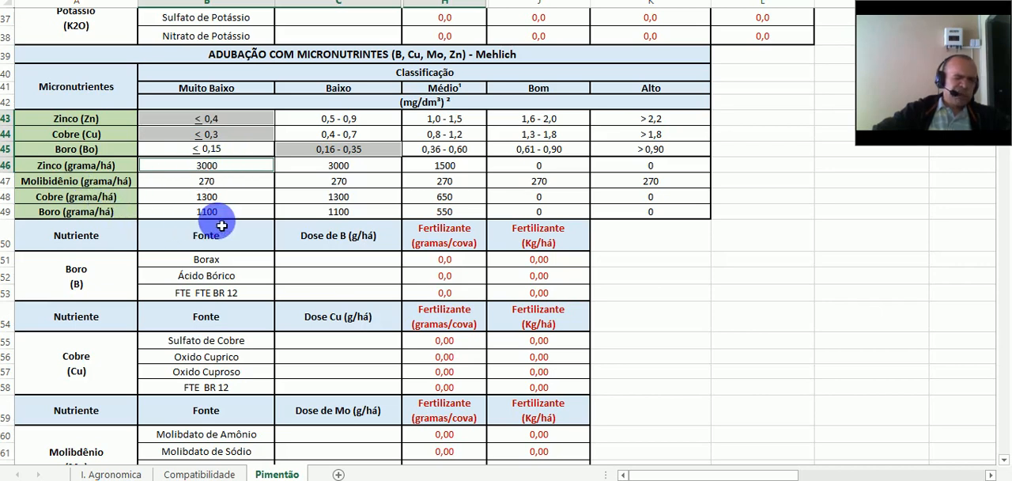
click(327, 217)
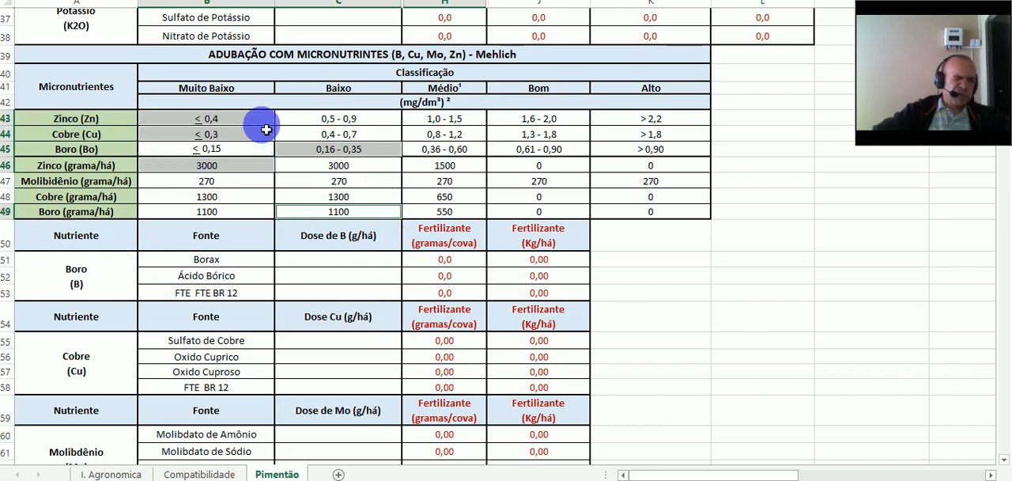
click(246, 188)
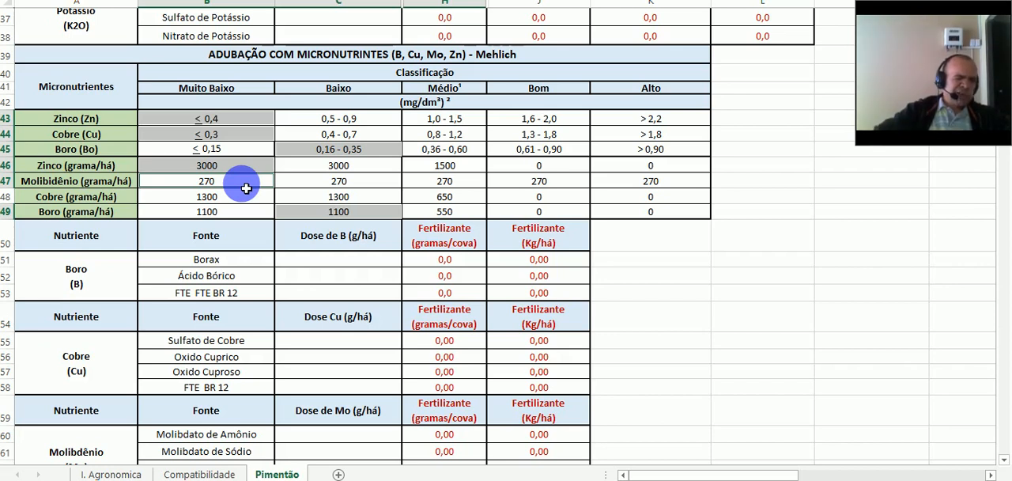
click(236, 200)
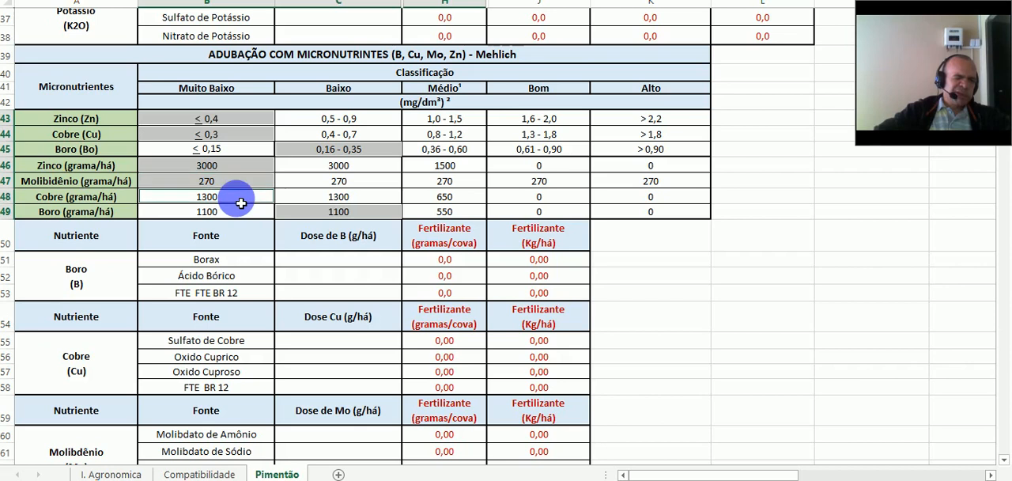
click(240, 187)
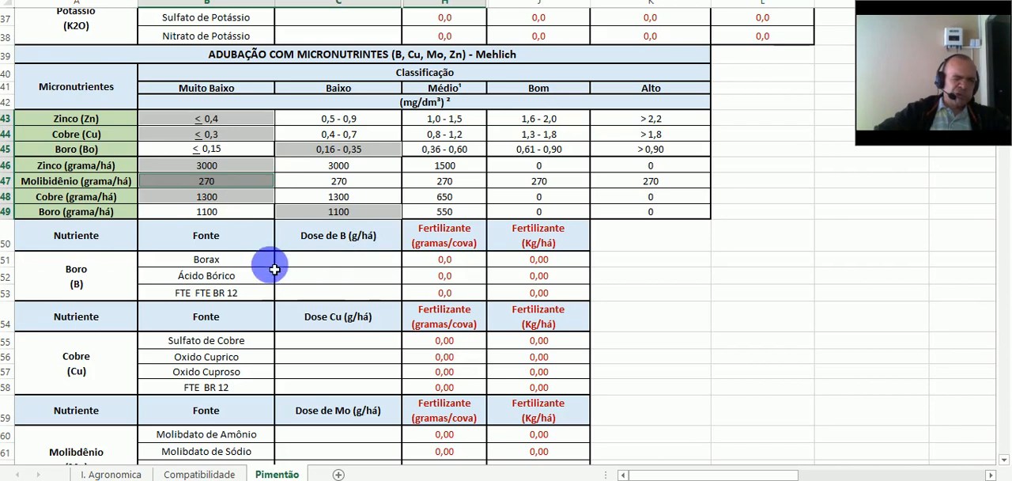
- Set the boron dose for Borax to 1100 g/há in the boron fertilizer table
click(363, 261)
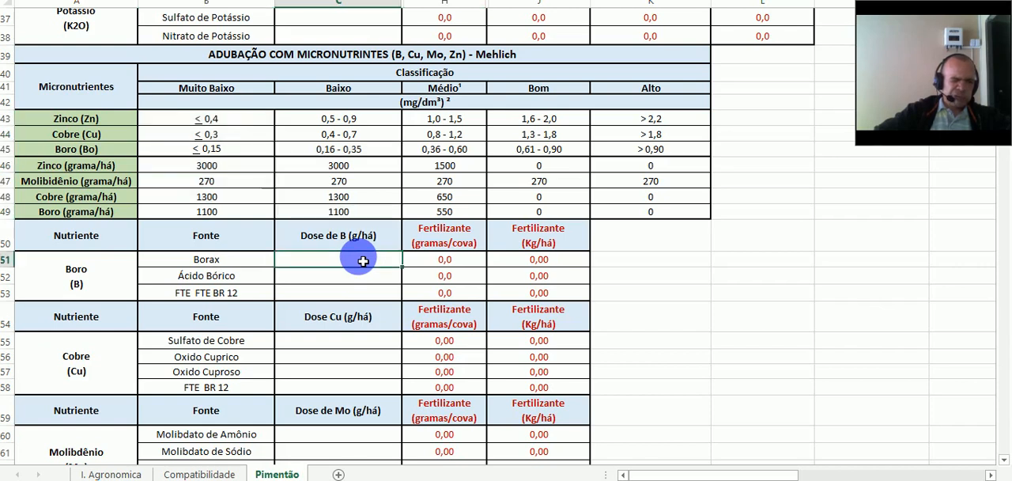
text(110)
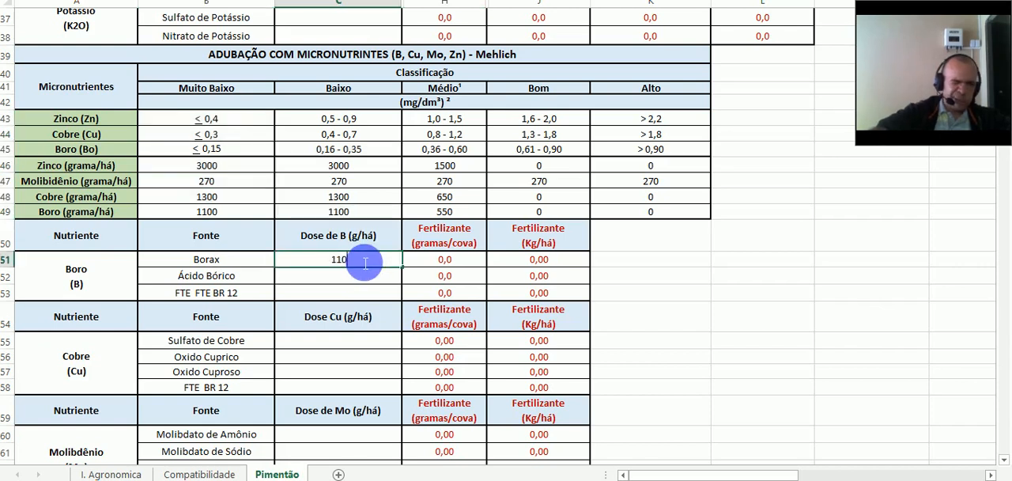
text(0)
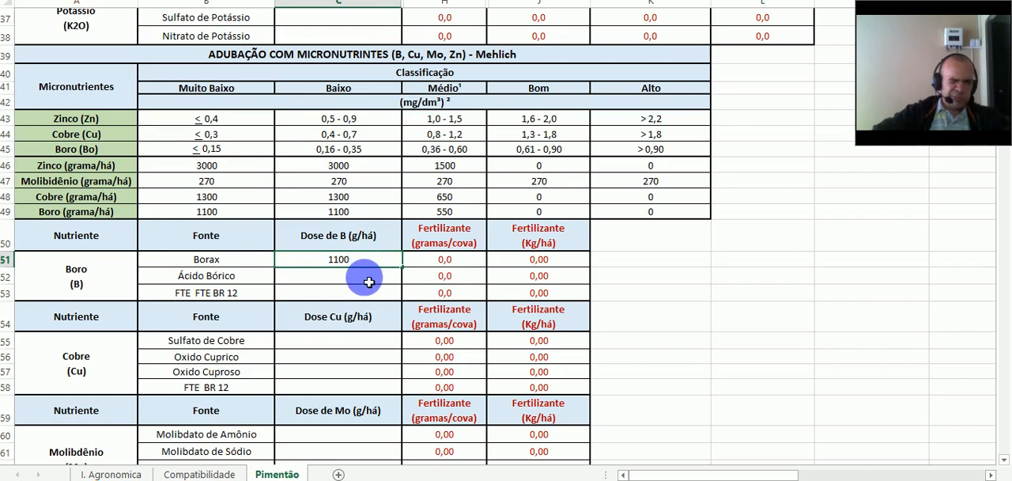
click(369, 283)
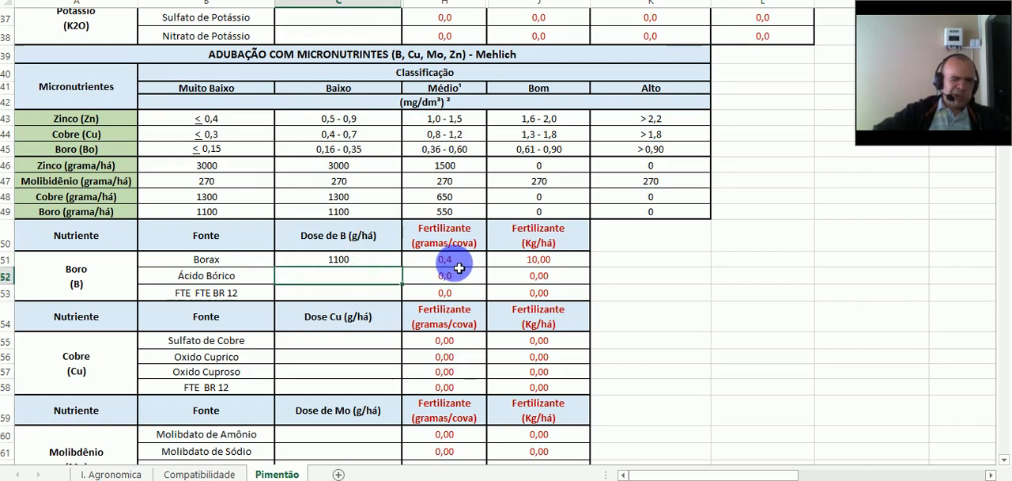
click(385, 262)
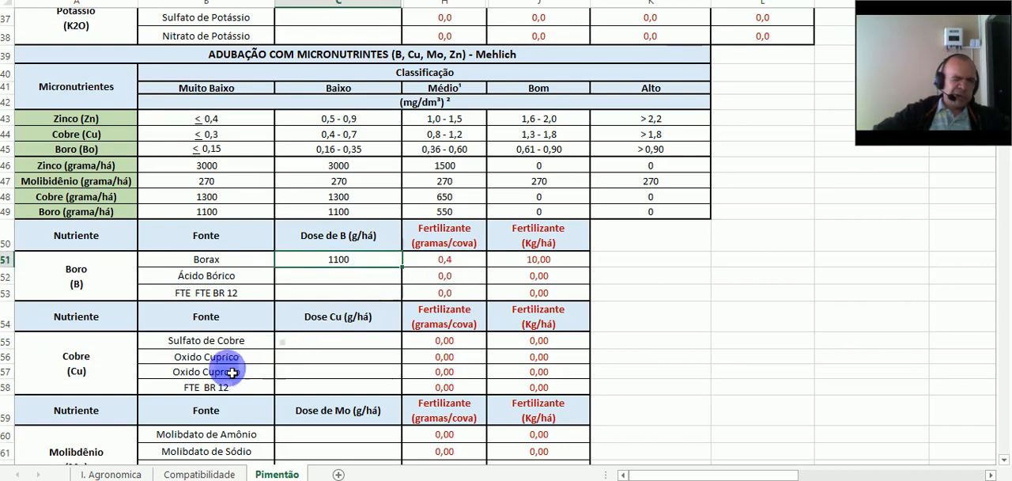
- Set the copper dose for Sulfato de Cobre to 1300 g/há in the copper fertilizer table
click(7, 341)
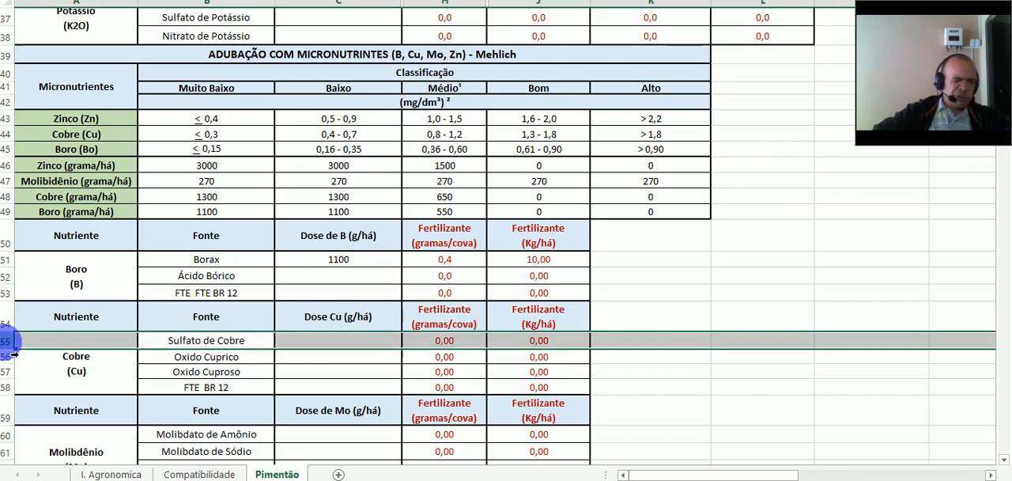
click(364, 344)
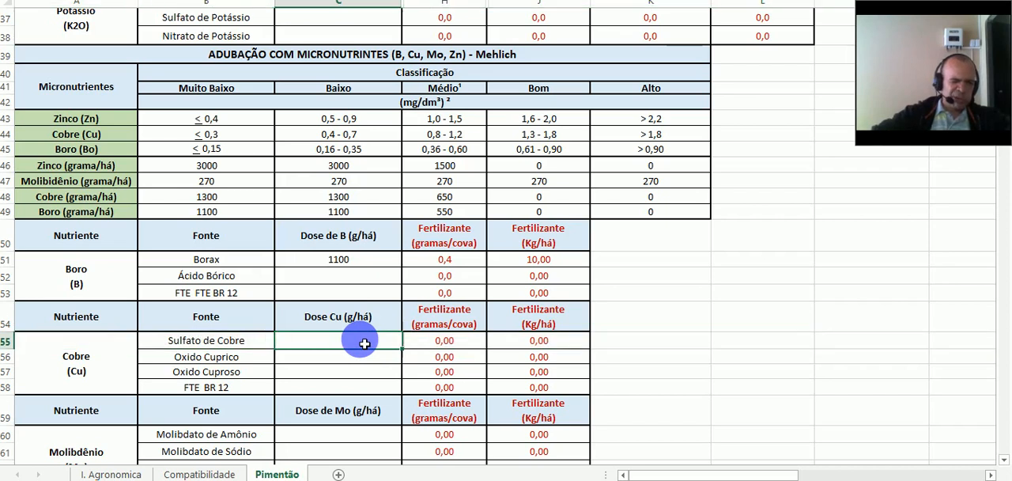
text(1300)
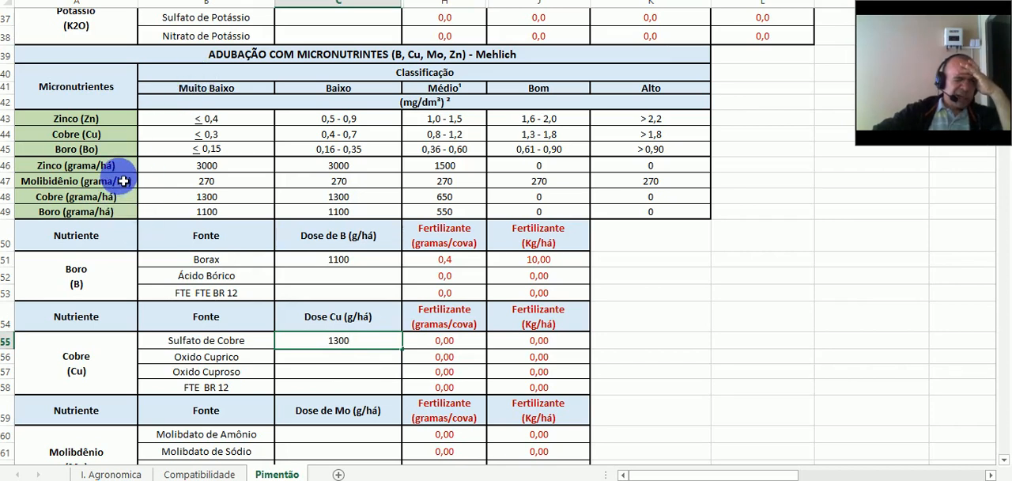
click(207, 165)
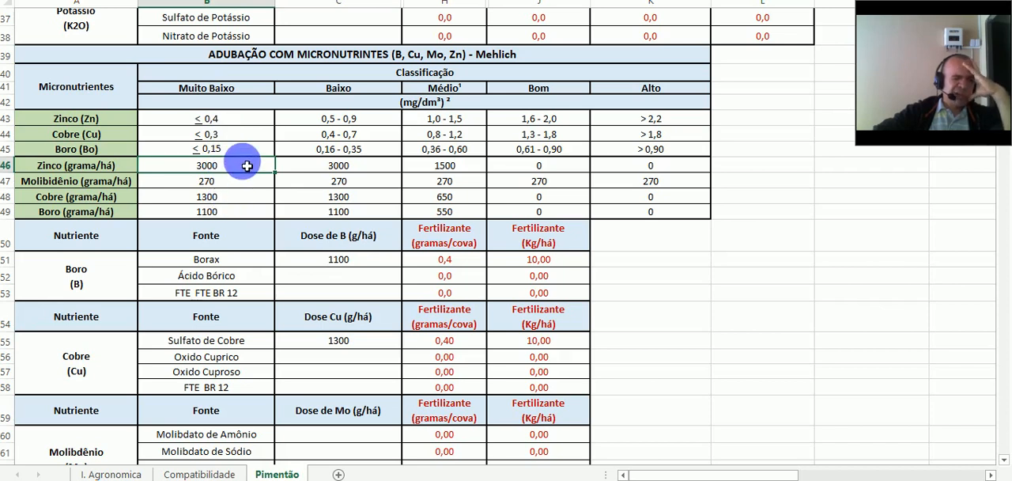
scroll(283, 214, down, 3)
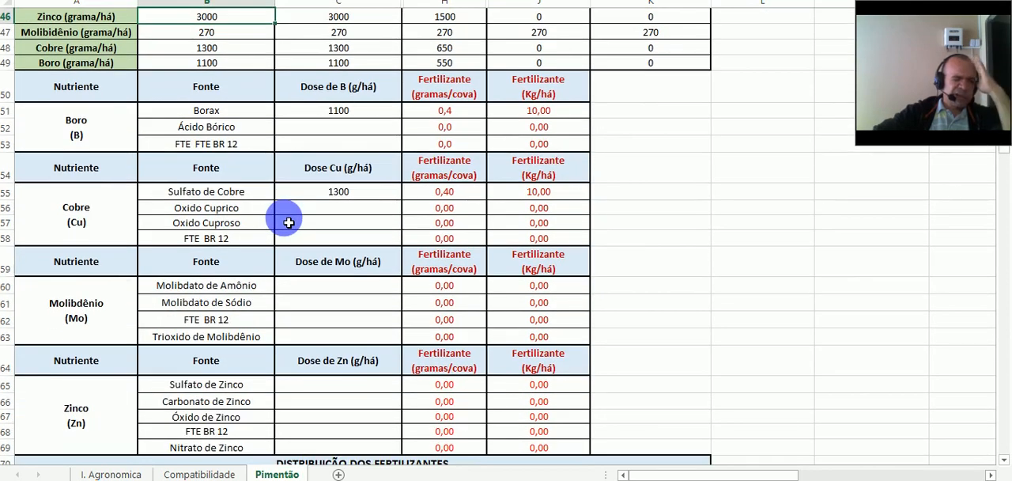
- Set the zinc dose for Sulfato de Zinco to 3000 g/há in the zinc fertilizer table
scroll(330, 300, down, 1)
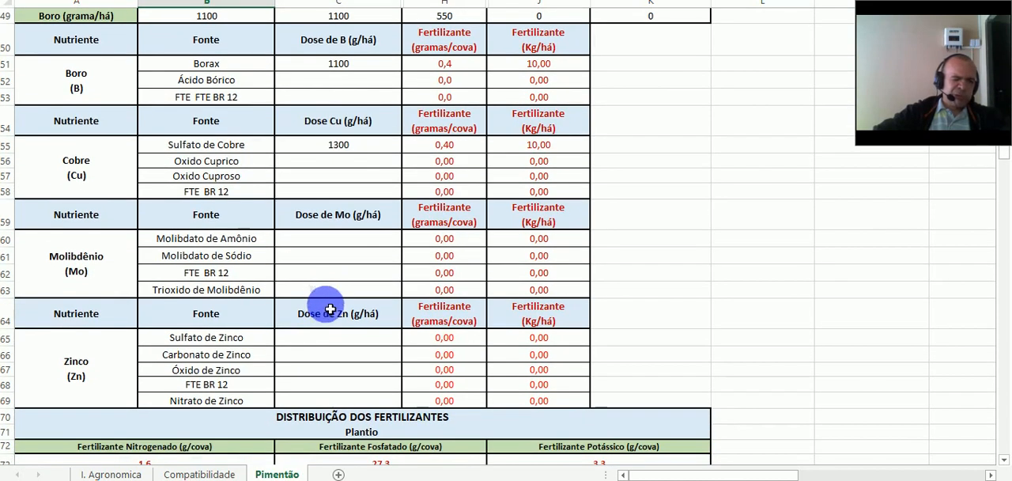
click(339, 344)
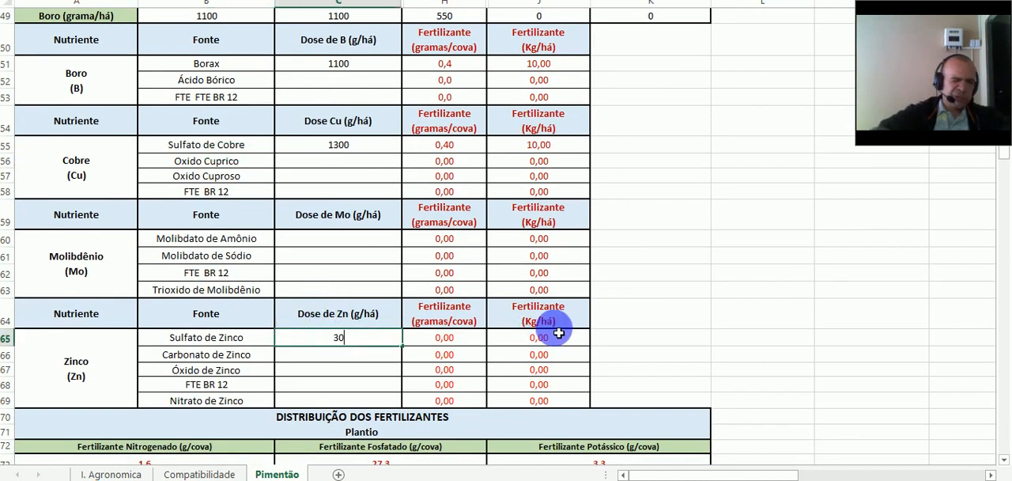
click(387, 357)
- Look up the recommended molybdenum dose and enter 270 g/há for Molibdato de Amônio in the molybdenum fertilizer table
scroll(411, 332, up, 4)
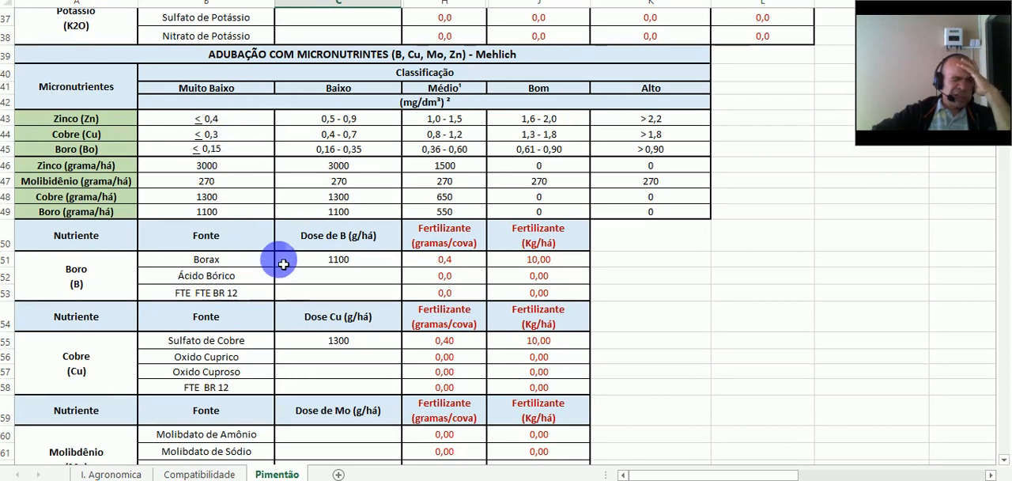
scroll(282, 257, down, 2)
scroll(162, 207, up, 2)
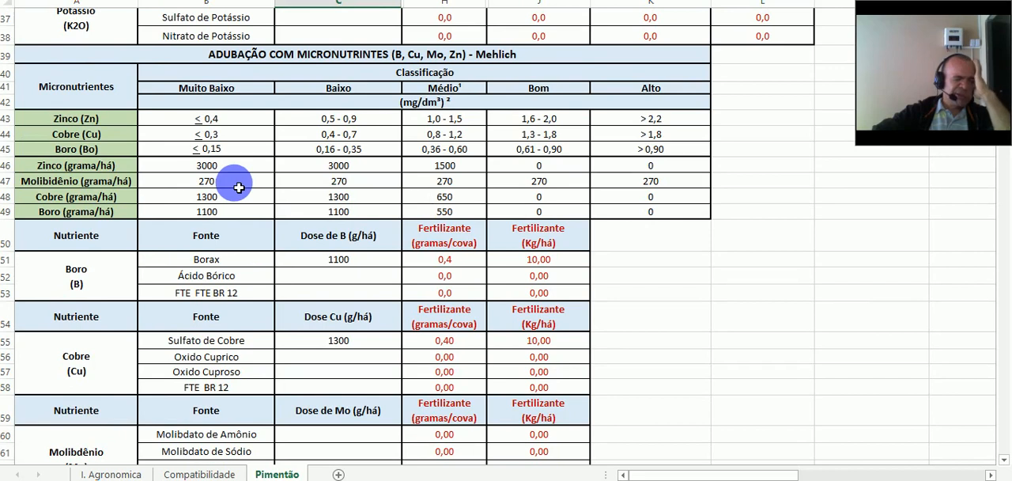
scroll(238, 187, down, 3)
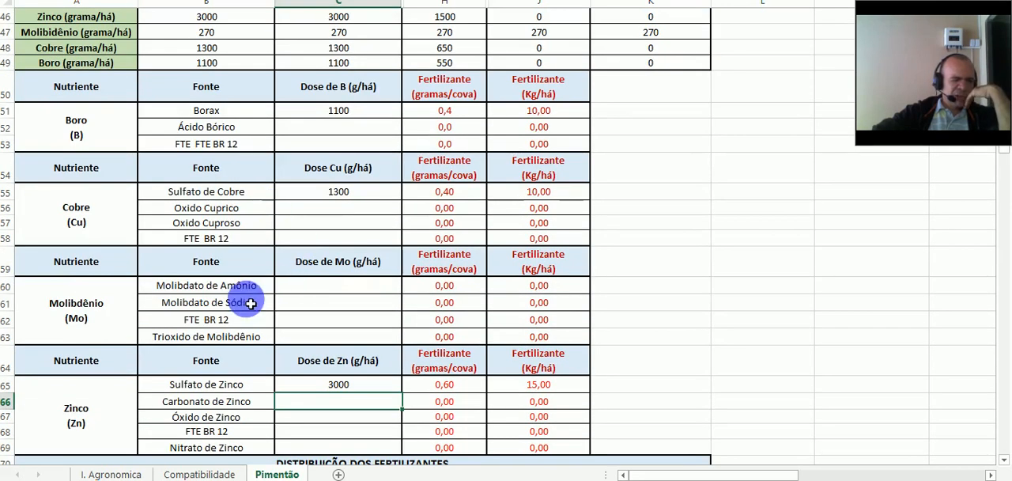
click(358, 291)
text(270)
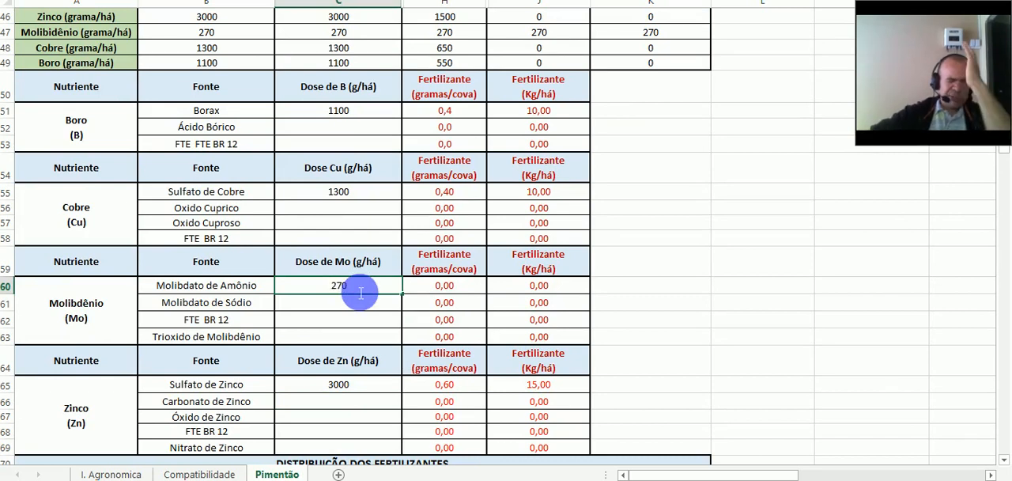
key(Return)
- Review the calculated fertilizer amounts per planting hole and per hectare for the boron, copper, molybdenum and zinc sources
scroll(387, 296, down, 2)
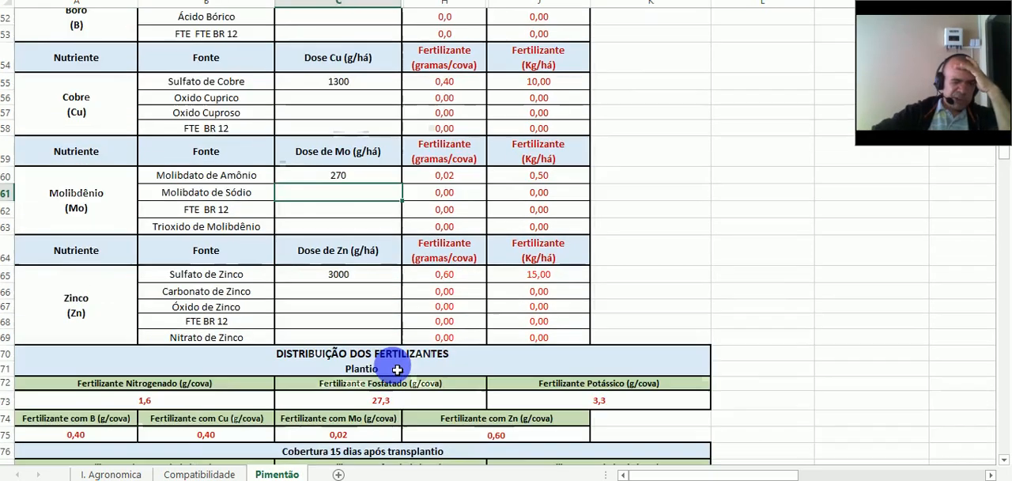
scroll(429, 346, up, 3)
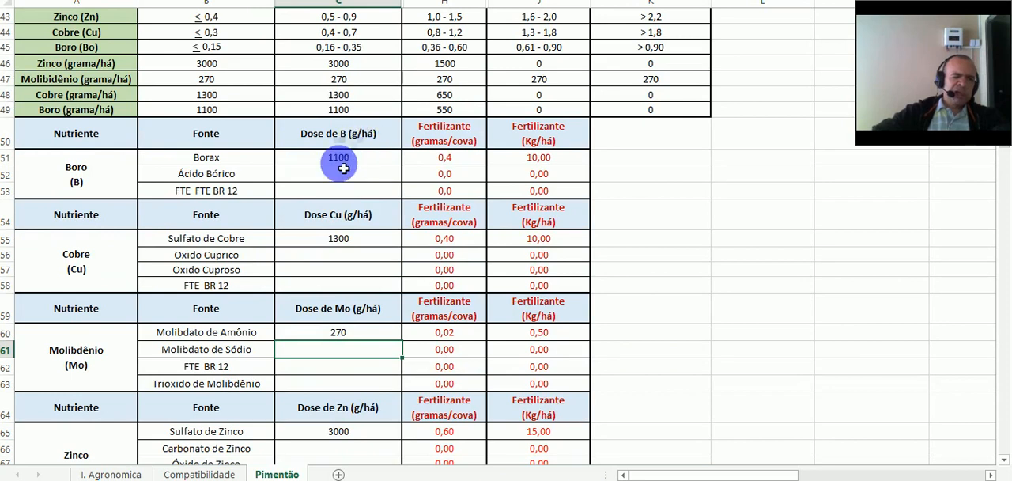
click(473, 161)
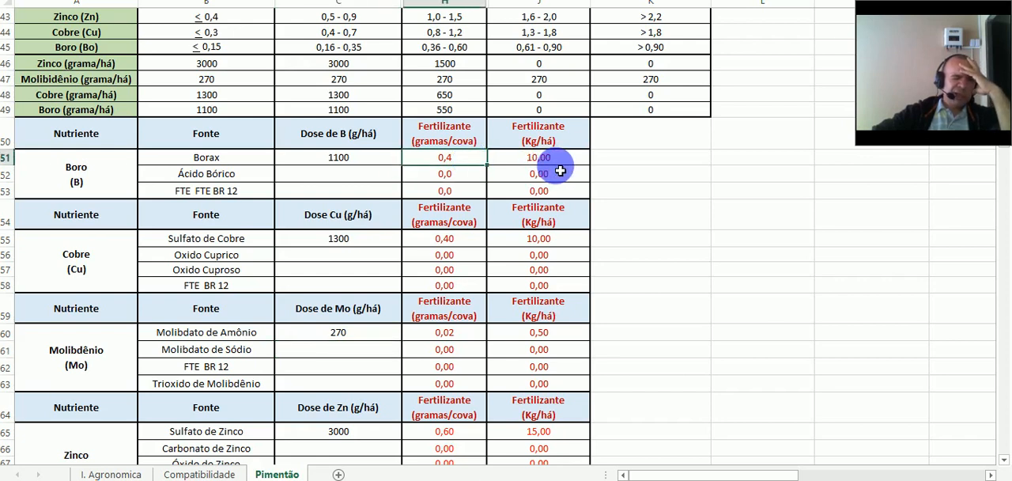
click(559, 171)
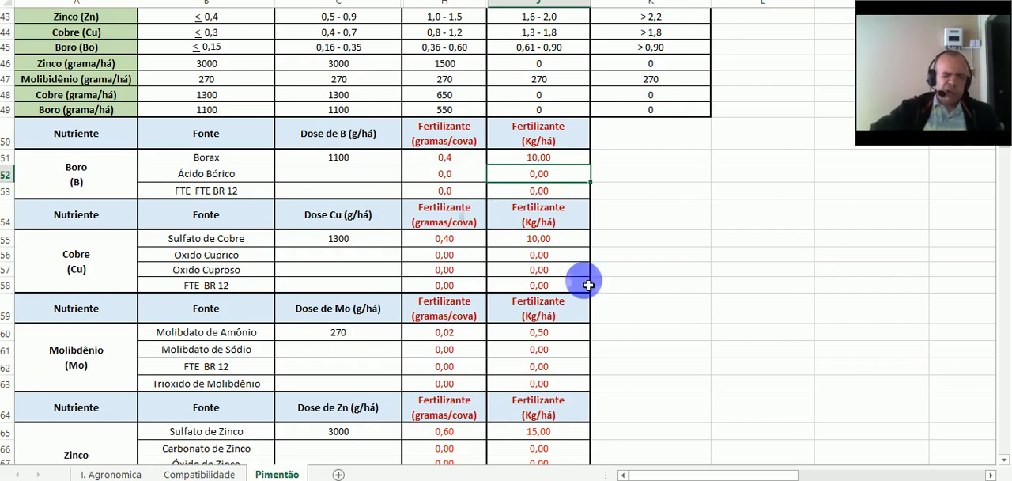
click(567, 242)
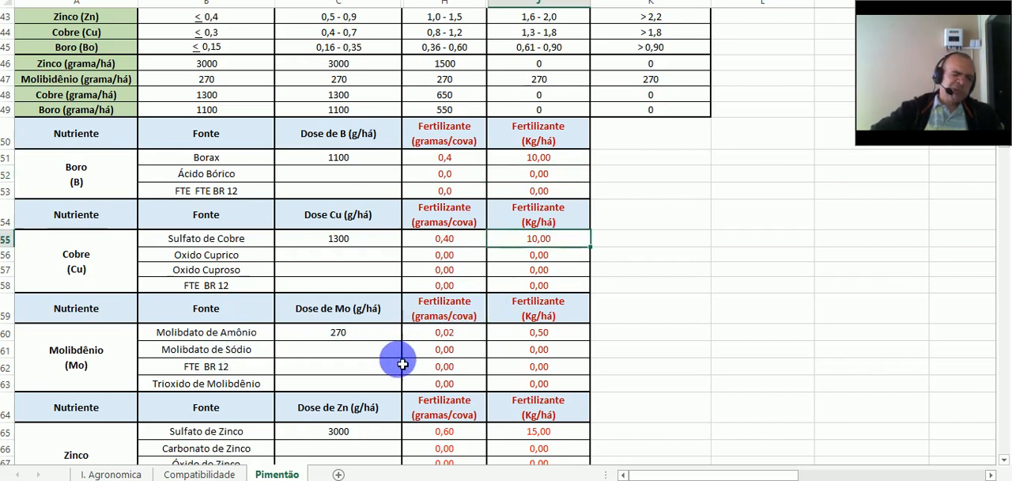
click(482, 334)
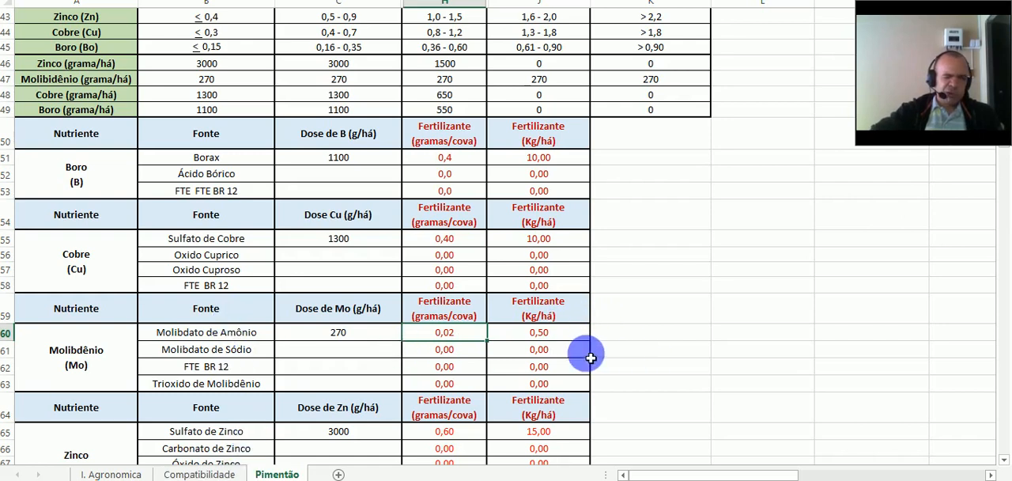
click(572, 334)
scroll(571, 337, down, 2)
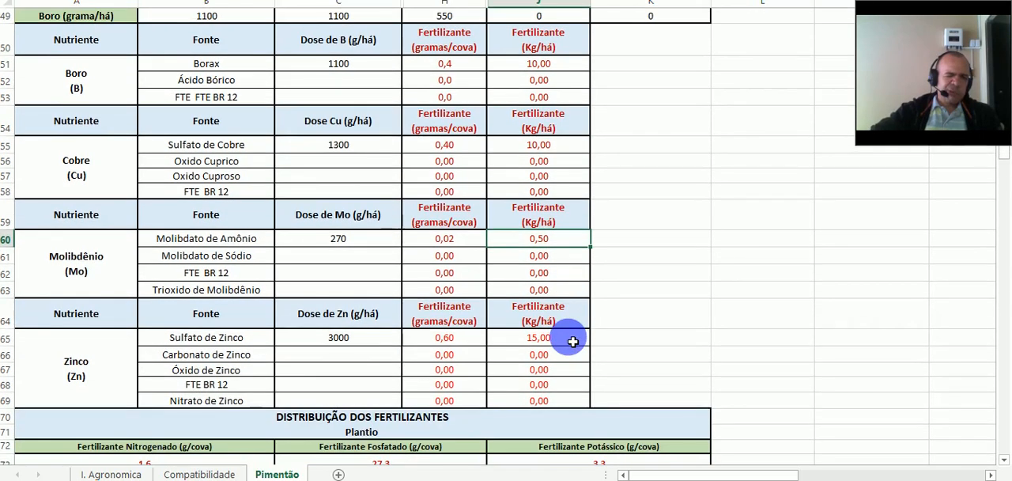
scroll(574, 238, down, 1)
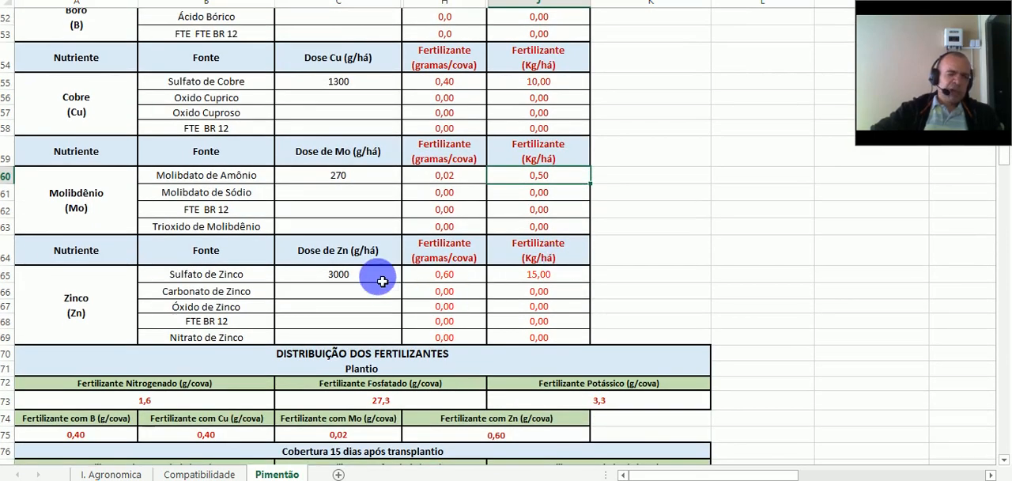
click(382, 281)
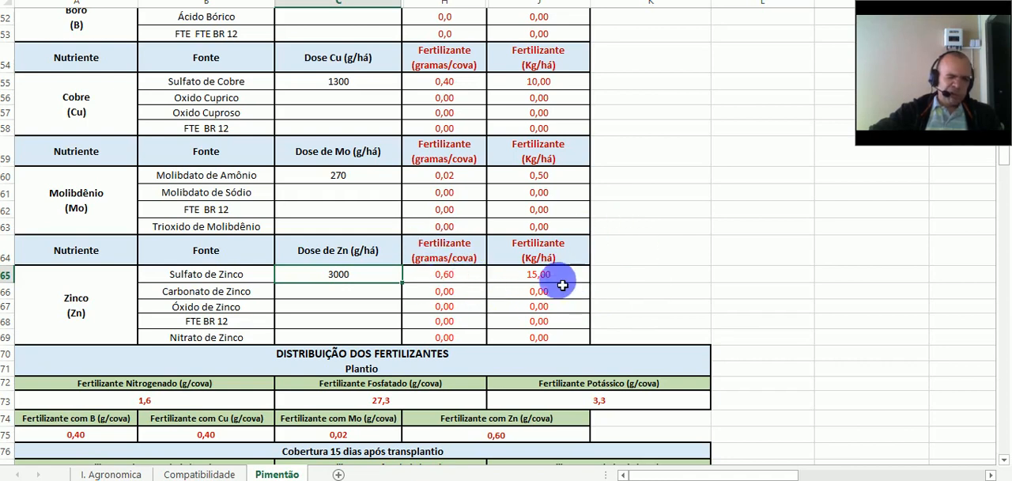
- Set the FTE BR 12 doses to 1100 g/há in the boron table and 1300 g/há in the copper table
scroll(347, 166, up, 4)
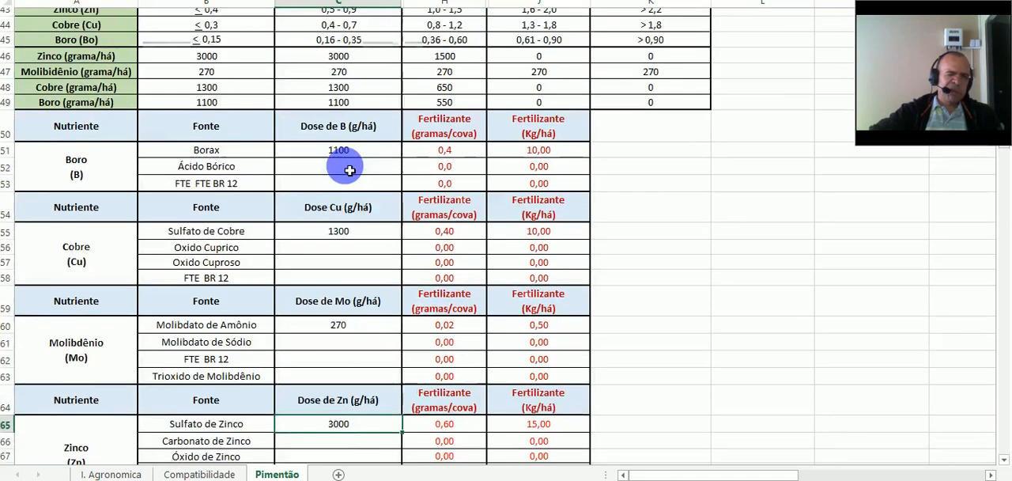
scroll(266, 166, down, 2)
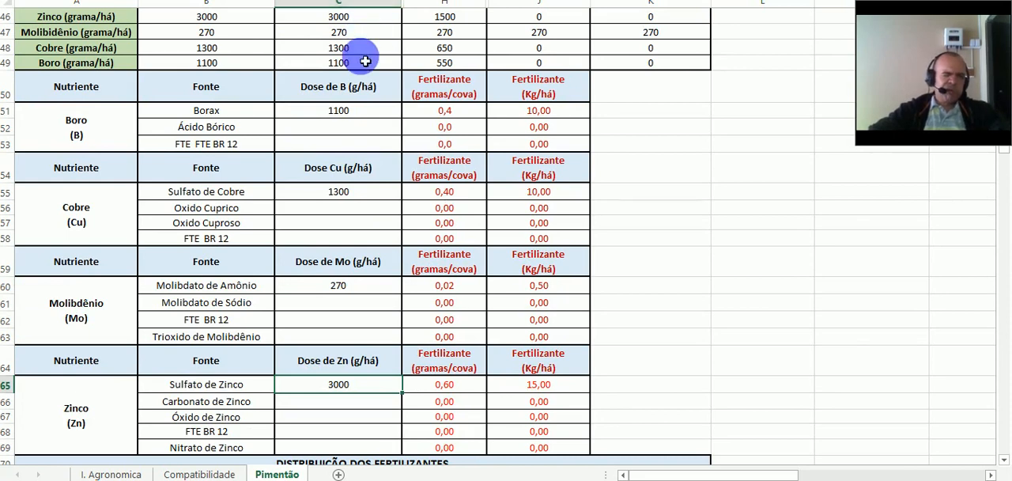
click(381, 146)
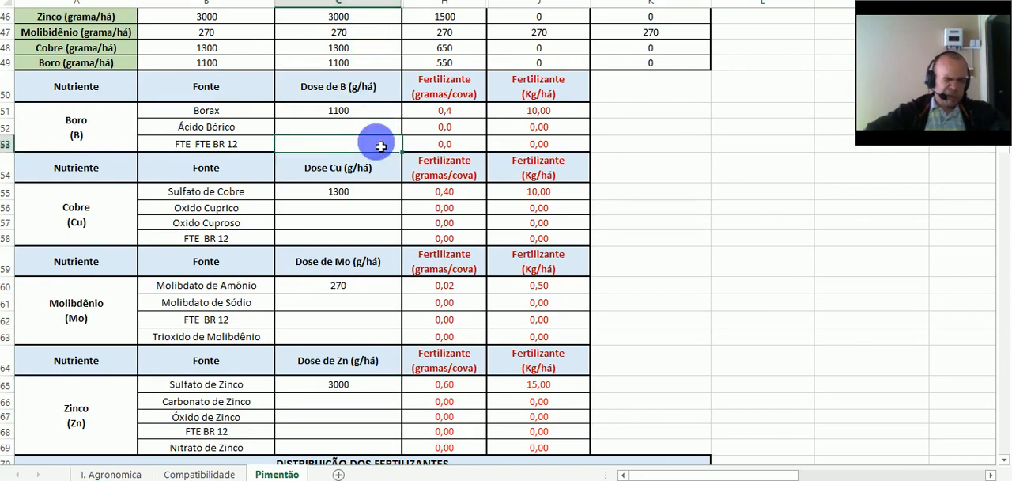
text(1100)
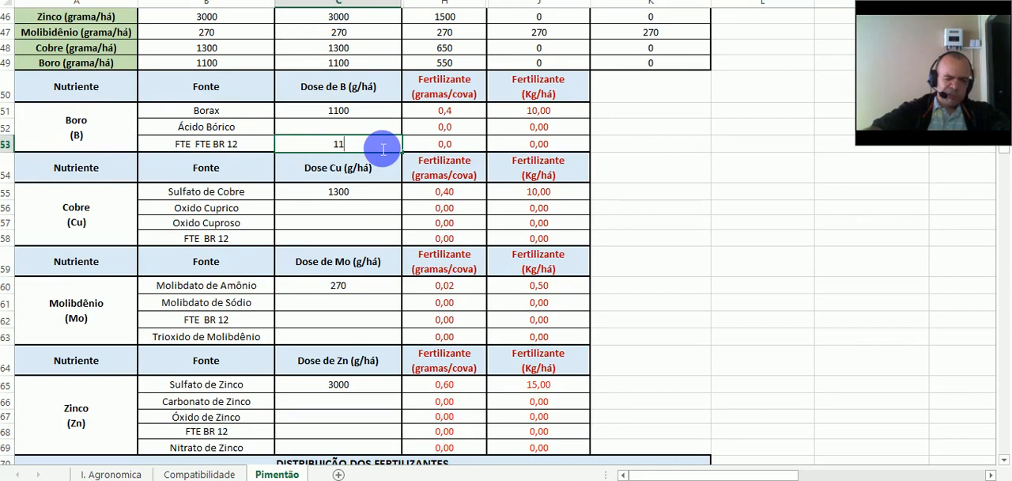
click(340, 238)
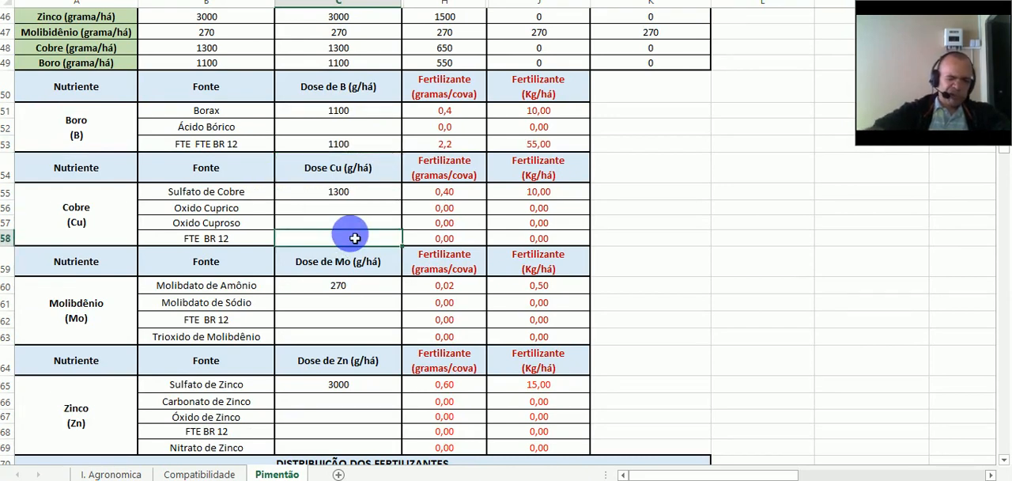
text(1300)
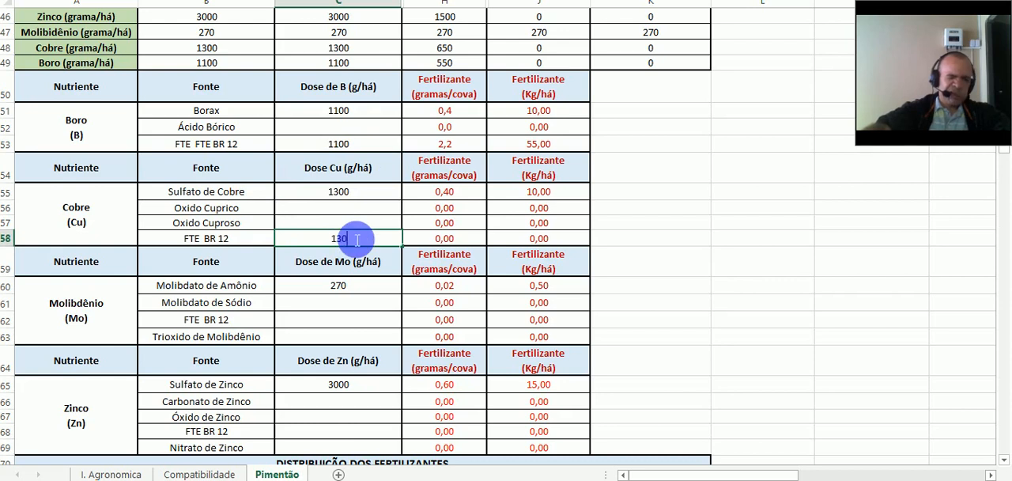
click(338, 338)
scroll(430, 334, down, 1)
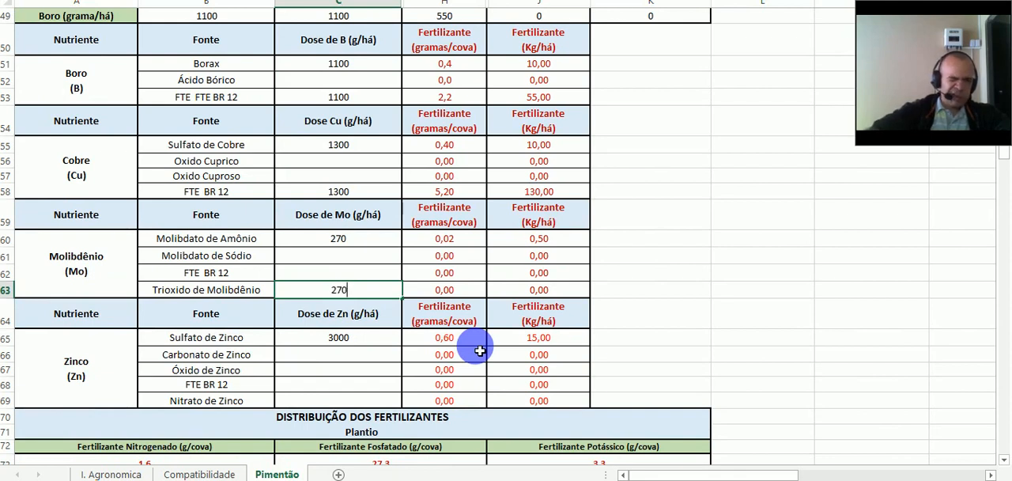
scroll(466, 344, down, 3)
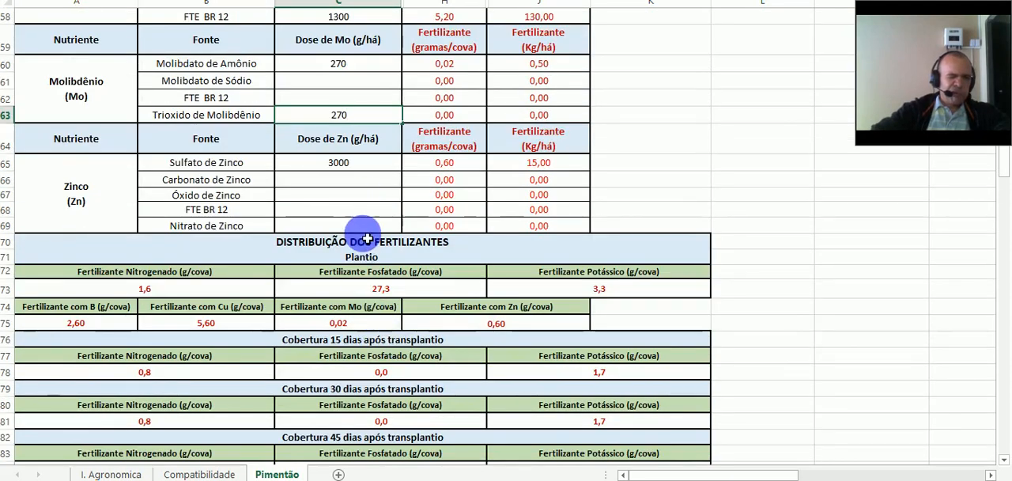
click(357, 210)
scroll(355, 201, up, 1)
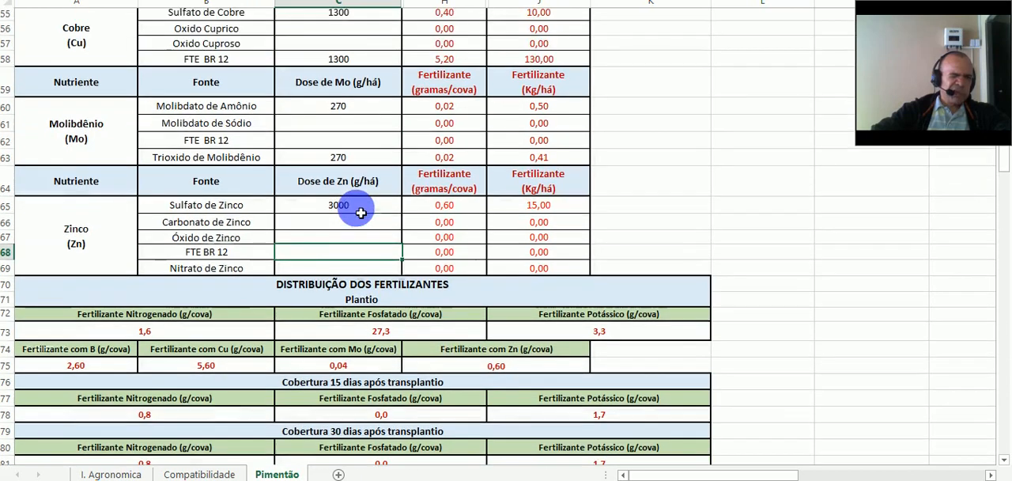
click(362, 147)
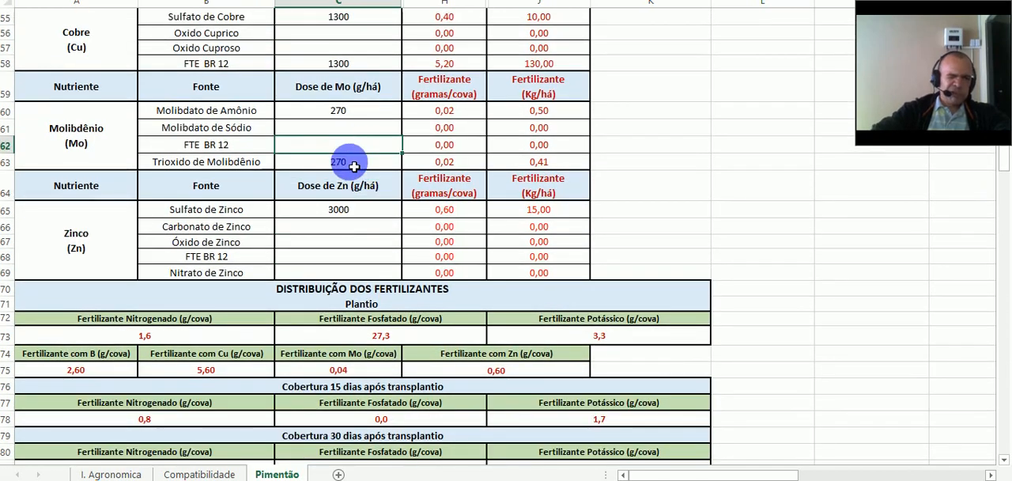
click(351, 158)
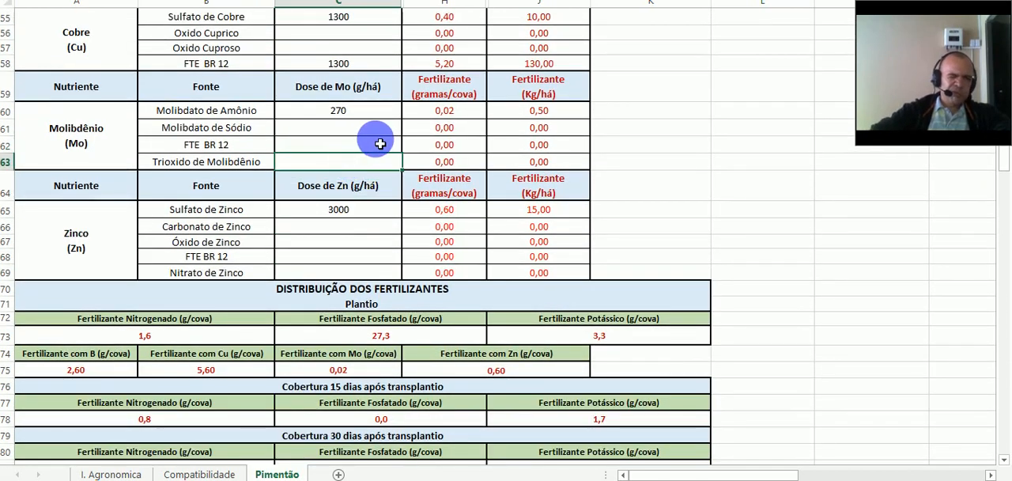
- Set the FTE BR 12 doses to 270 g/há in the molybdenum table and 3000 g/há in the zinc table
click(380, 144)
text(27)
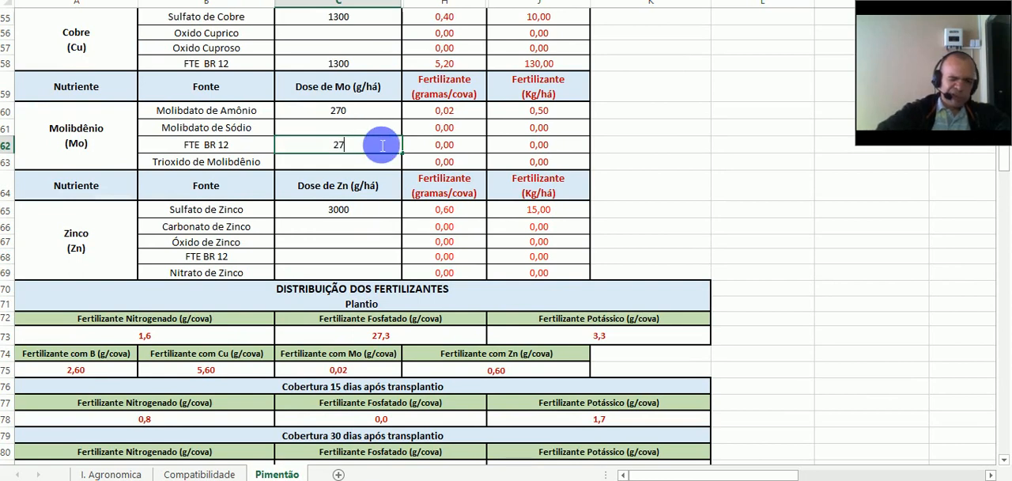
text(0)
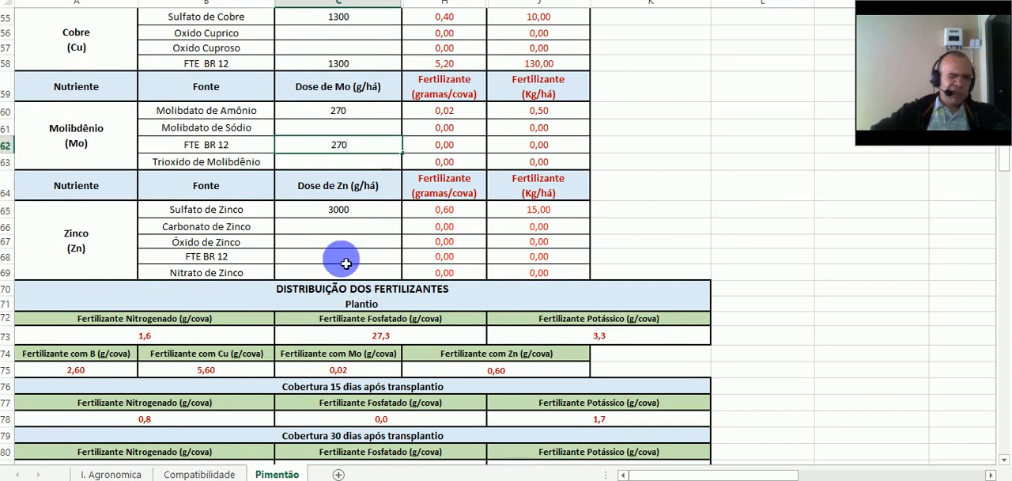
click(345, 264)
text(27)
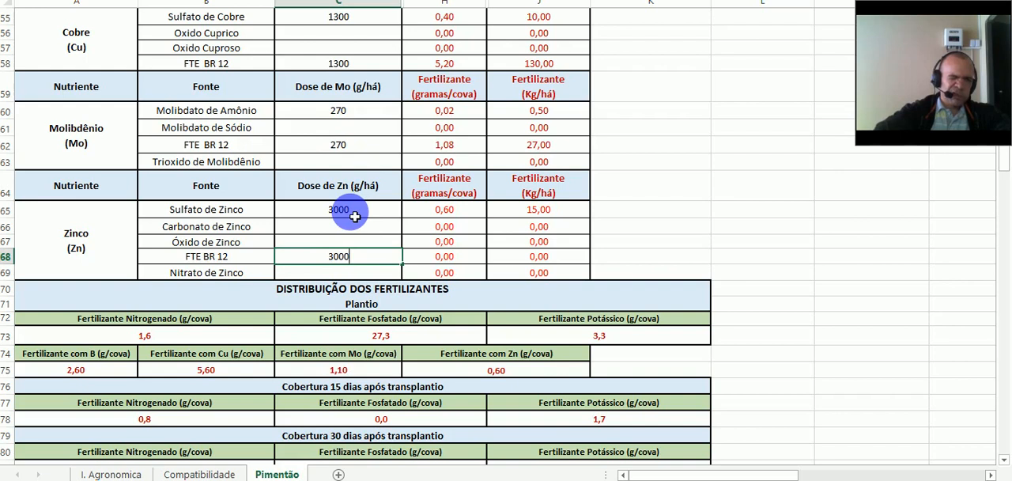
- Clear the doses of Sulfato de Zinco, Molibdato de Amônio, Sulfato de Cobre and Borax, keeping only the FTE BR 12 doses
click(352, 215)
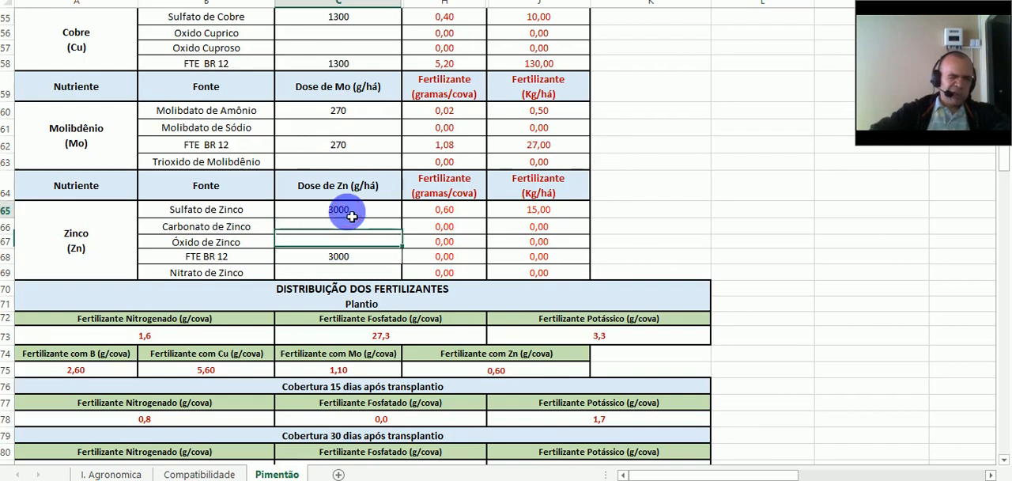
key(Delete)
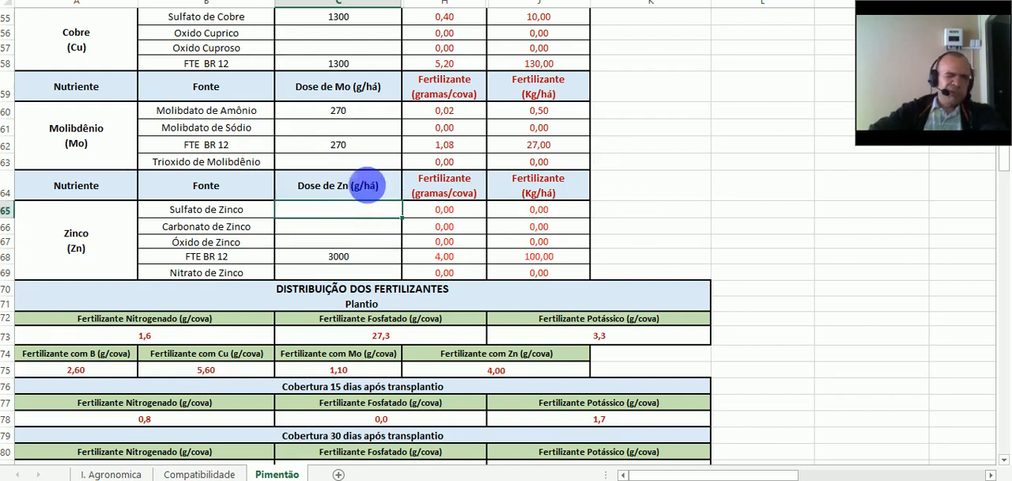
click(350, 113)
key(Delete)
scroll(361, 127, up, 2)
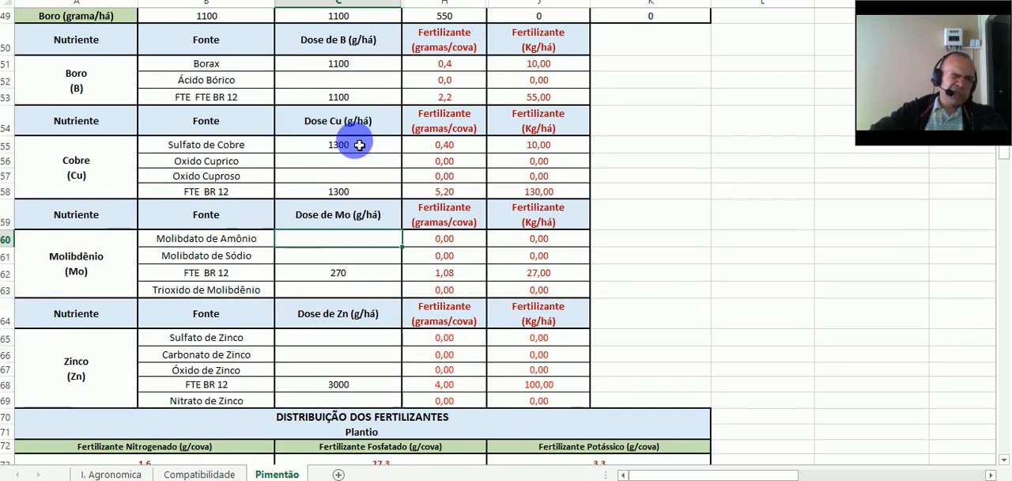
click(357, 145)
key(Delete)
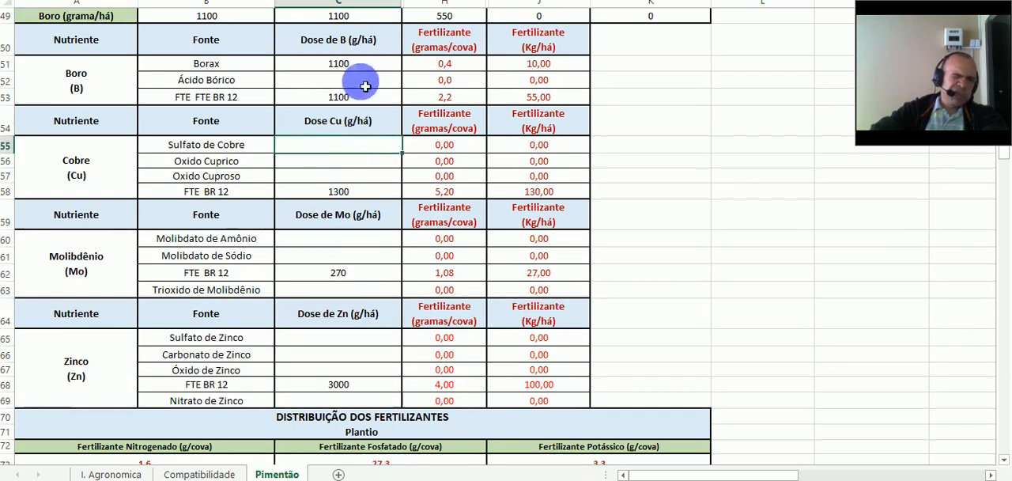
click(366, 70)
key(Delete)
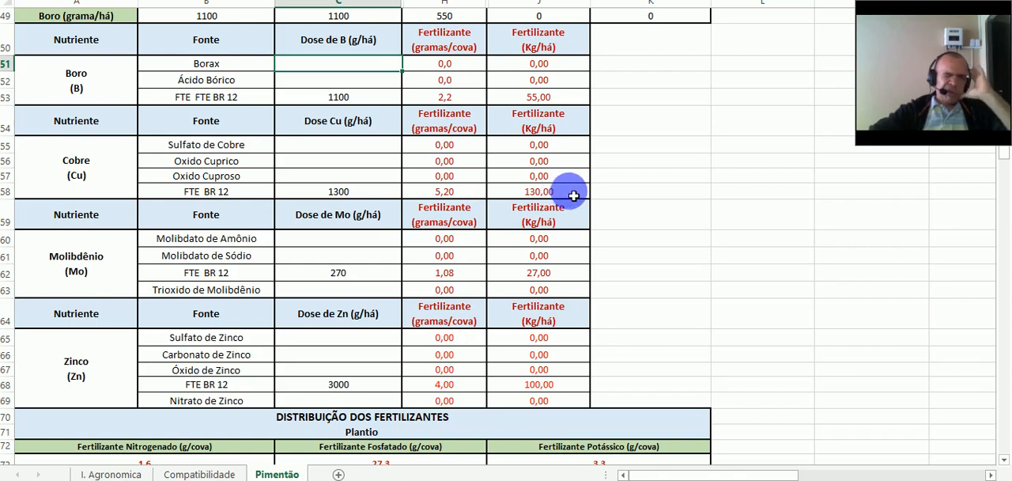
- Compare the FTE BR 12 amounts per hectare across the boron, copper, molybdenum and zinc tables
click(575, 279)
scroll(575, 276, down, 1)
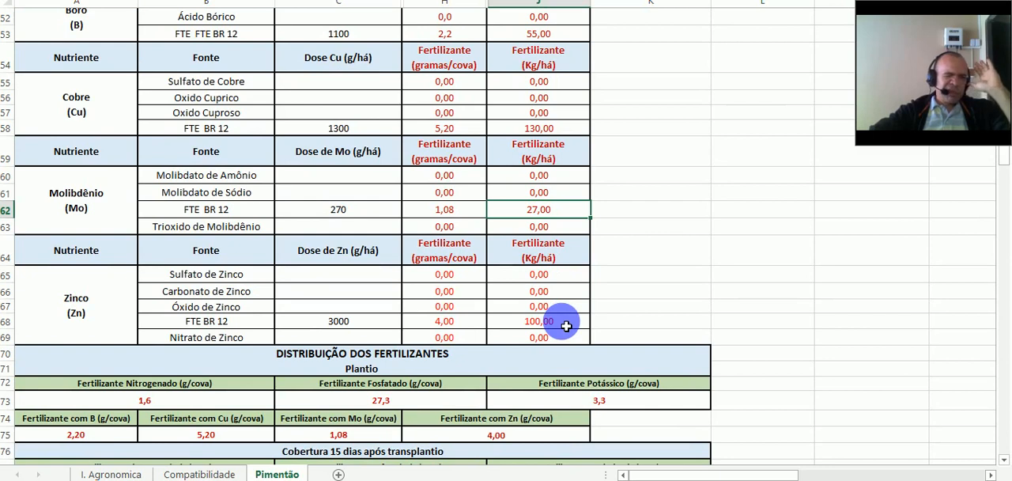
click(566, 324)
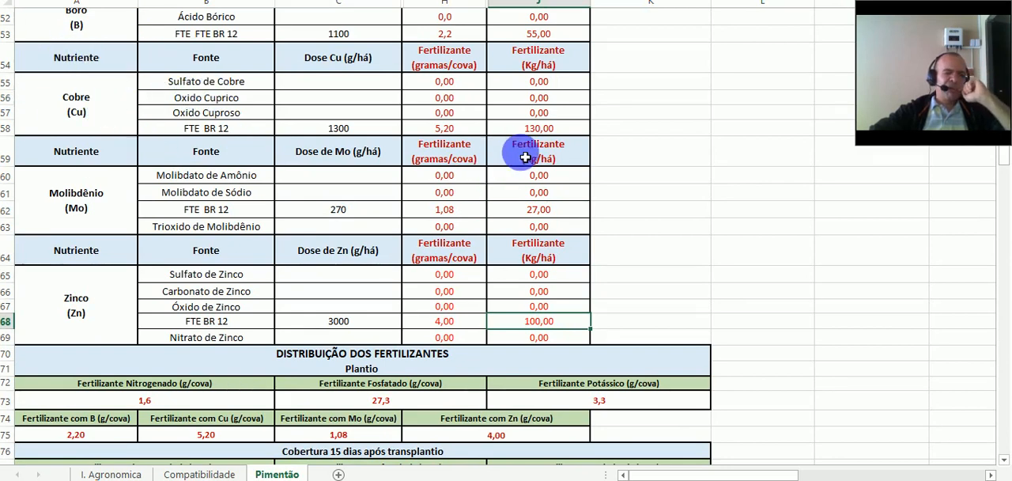
key(Up)
key(Up)
key(Up)
key(Up)
click(546, 129)
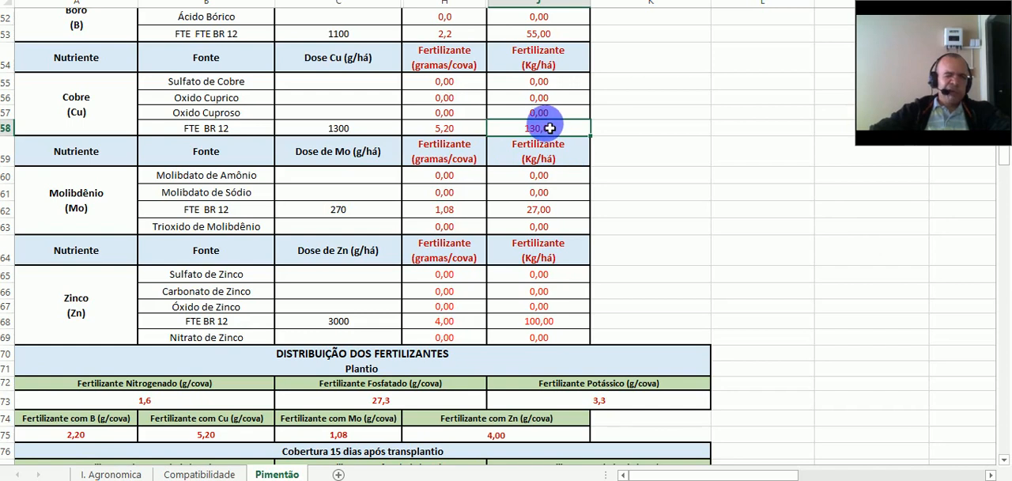
scroll(549, 127, up, 2)
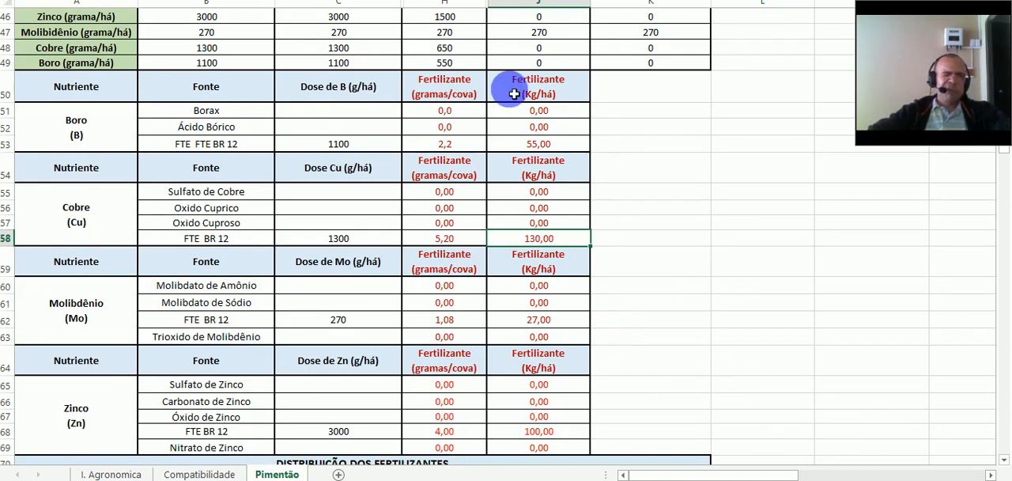
scroll(369, 163, down, 3)
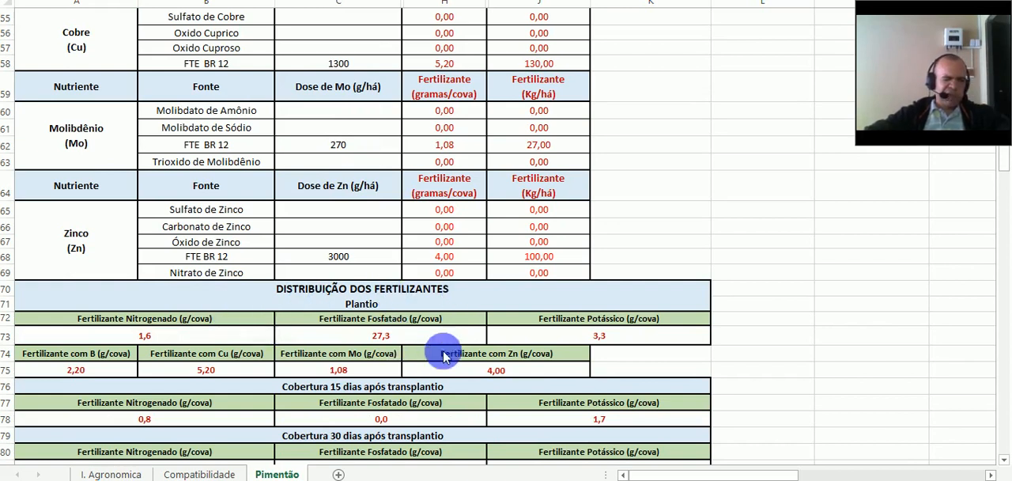
- Examine the nitrogen, phosphate and potassium fertilizer amounts per hole for planting in the fertilizer distribution table
click(205, 336)
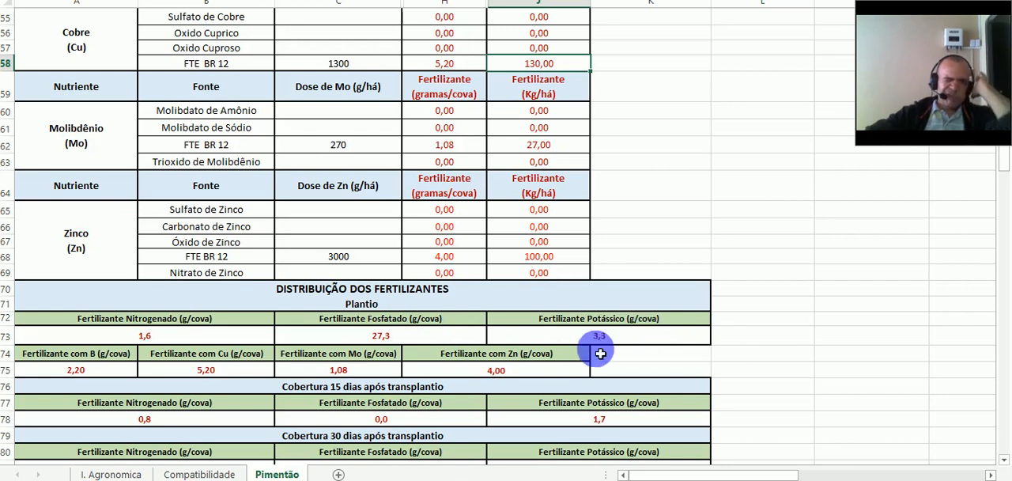
scroll(72, 329, down, 1)
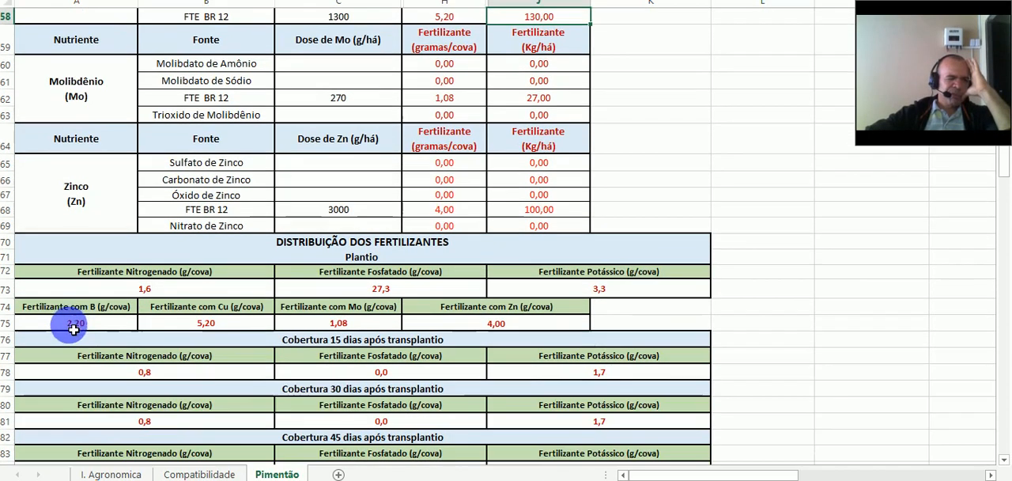
click(115, 297)
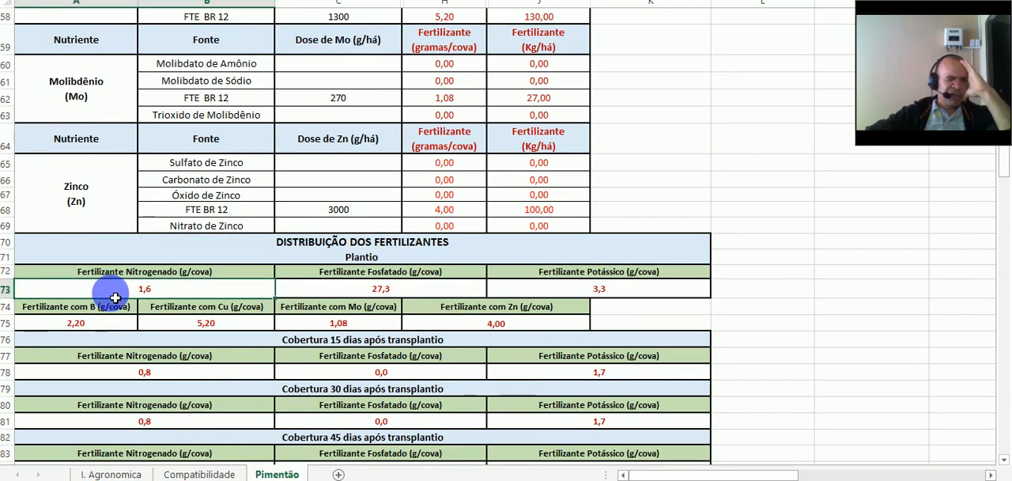
click(387, 287)
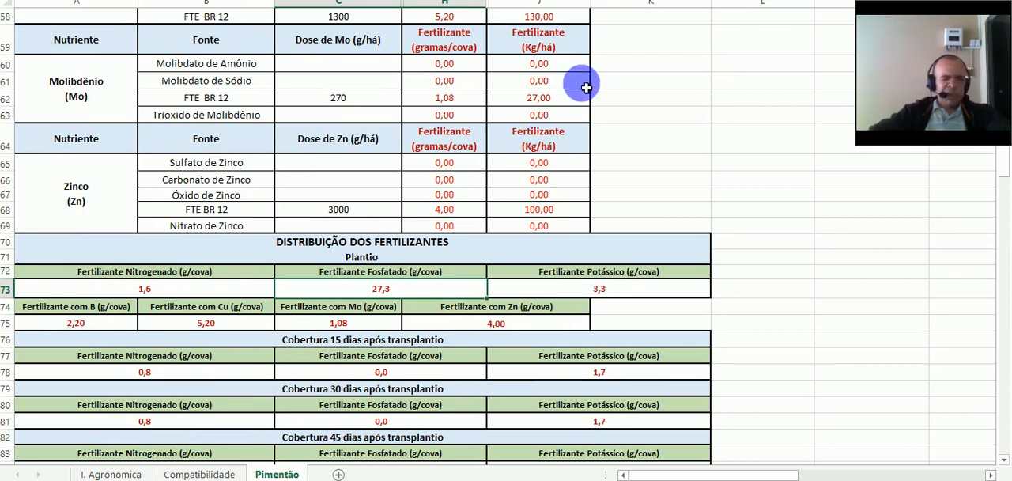
click(657, 292)
scroll(584, 213, down, 4)
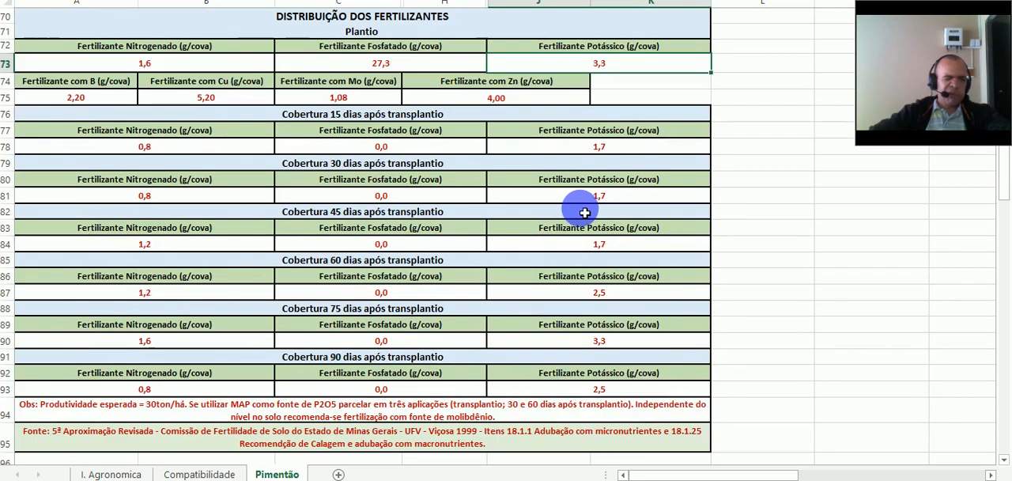
scroll(412, 317, down, 1)
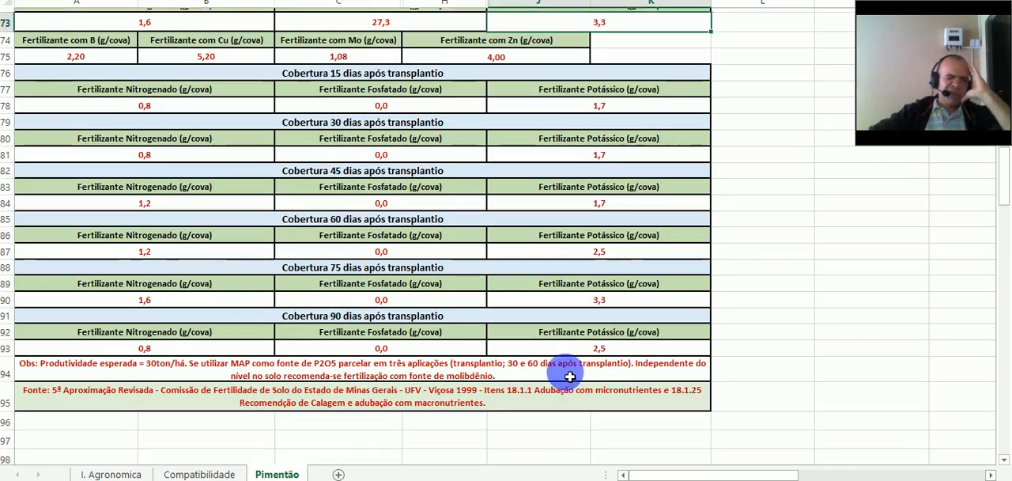
scroll(569, 377, up, 8)
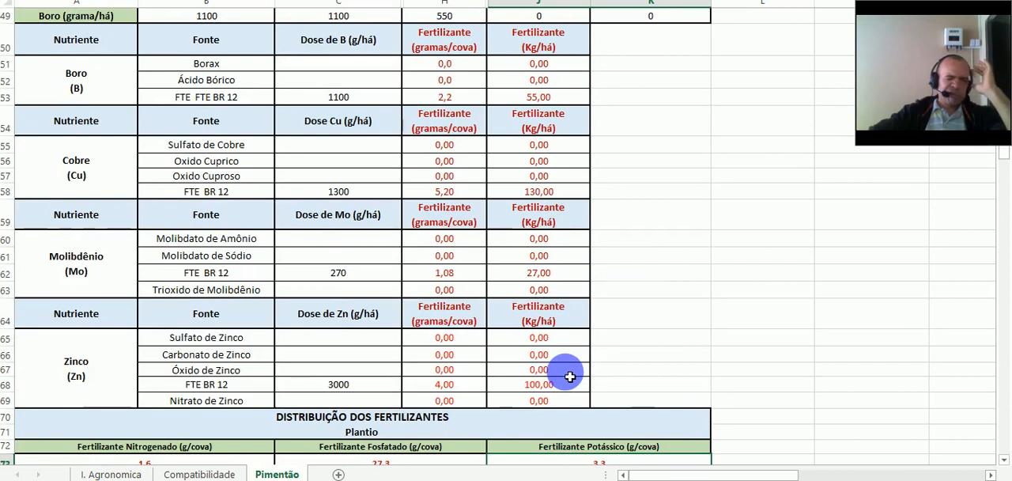
scroll(570, 376, down, 3)
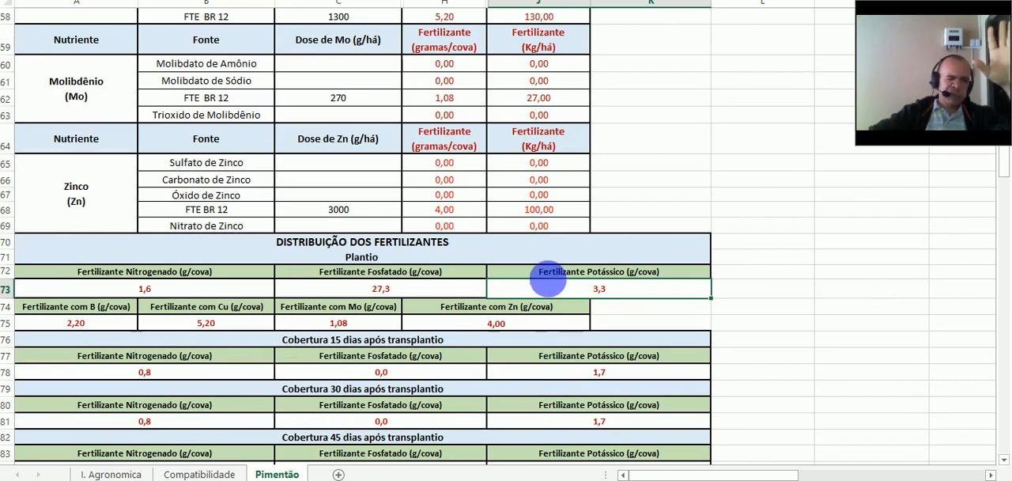
- Review the topdressing fertilizer amounts per hole from 15 to 90 days after transplanting, including the observation and source notes below them
scroll(241, 273, down, 1)
scroll(243, 273, down, 1)
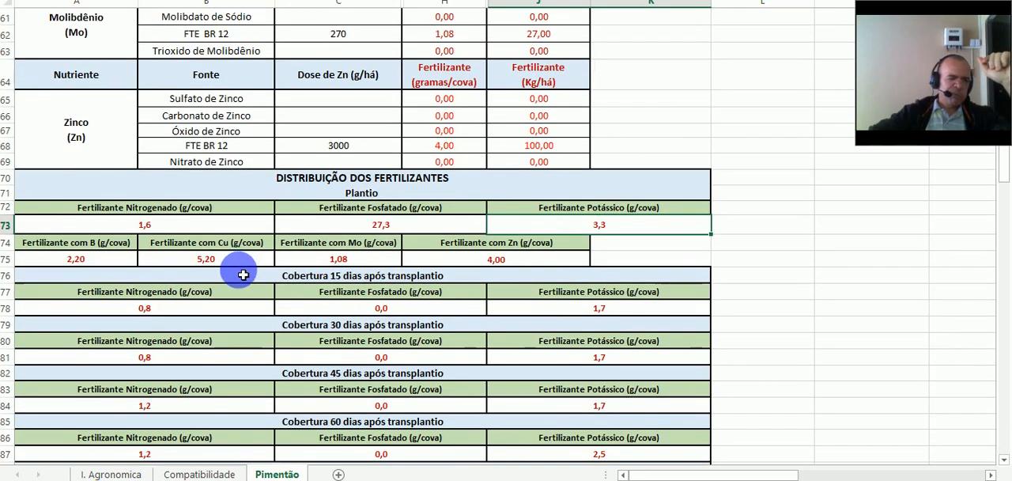
click(204, 308)
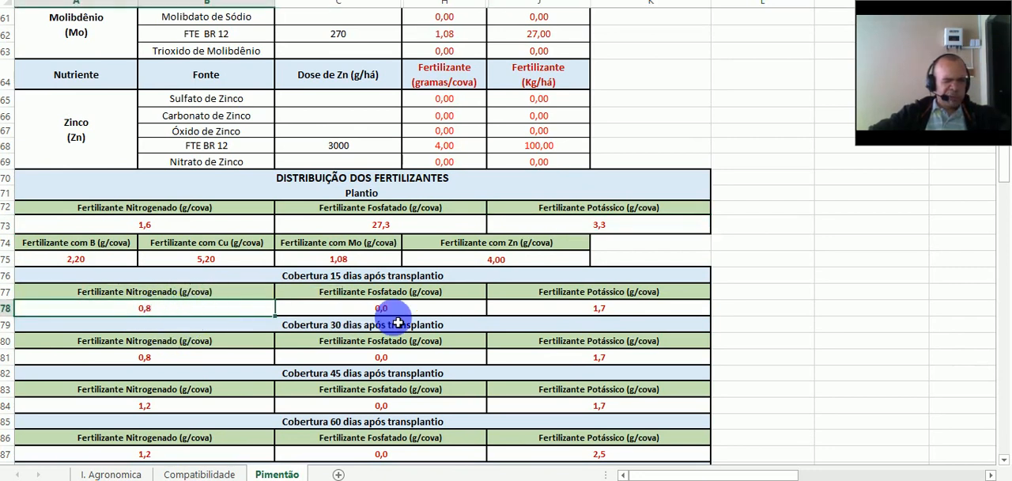
click(539, 312)
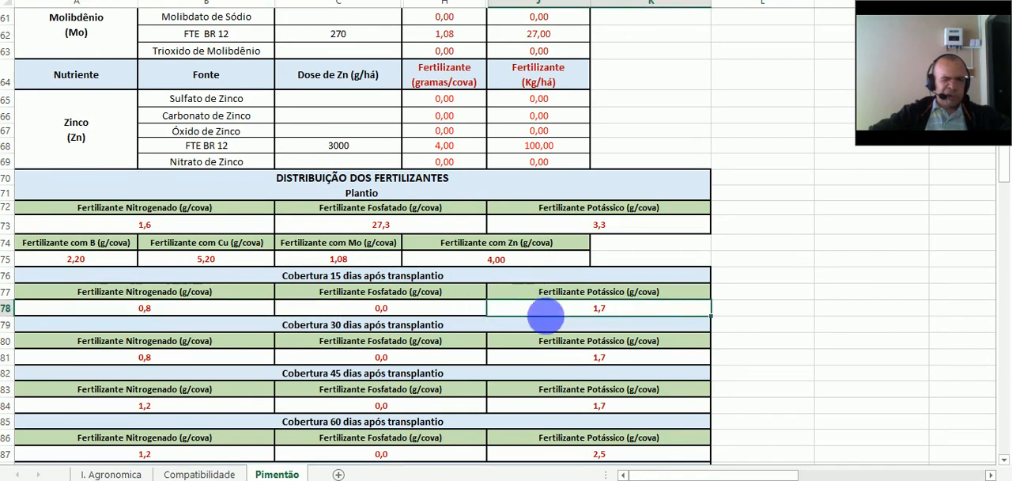
scroll(621, 315, down, 2)
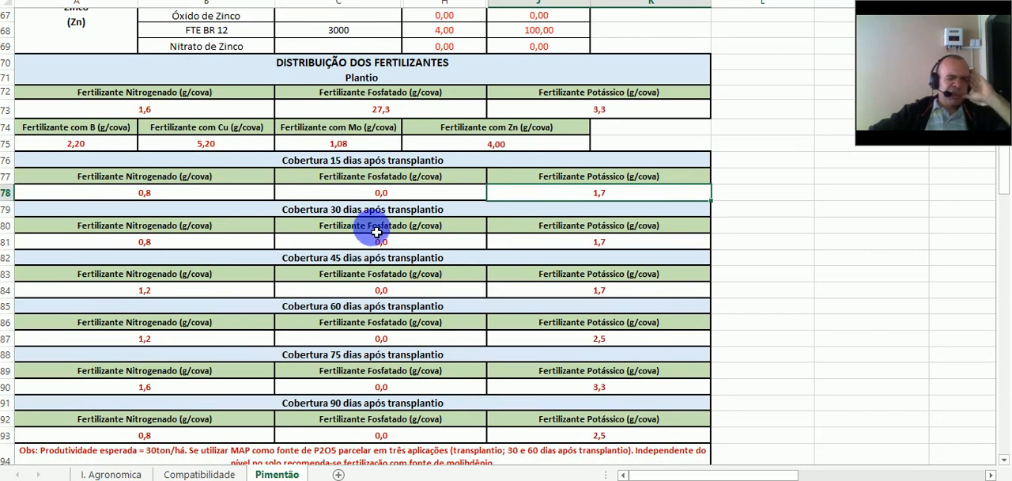
click(179, 247)
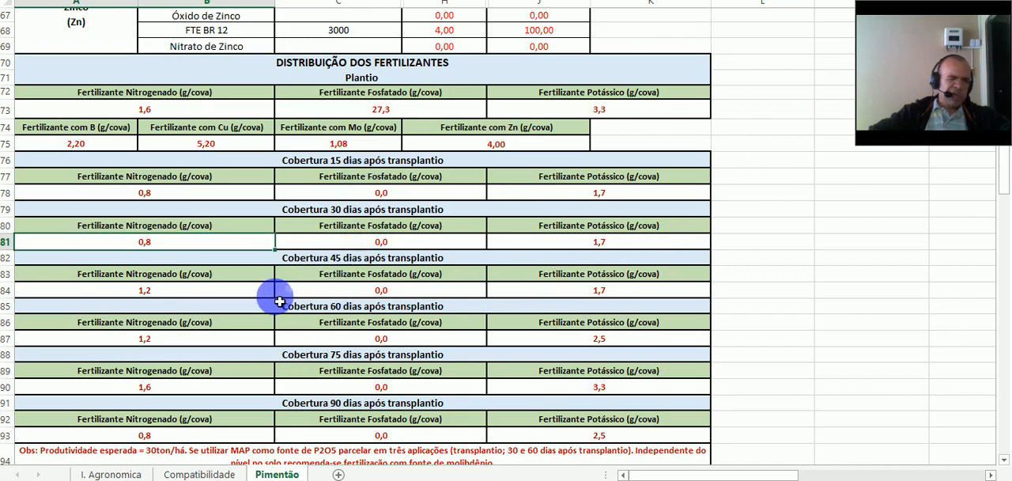
click(224, 291)
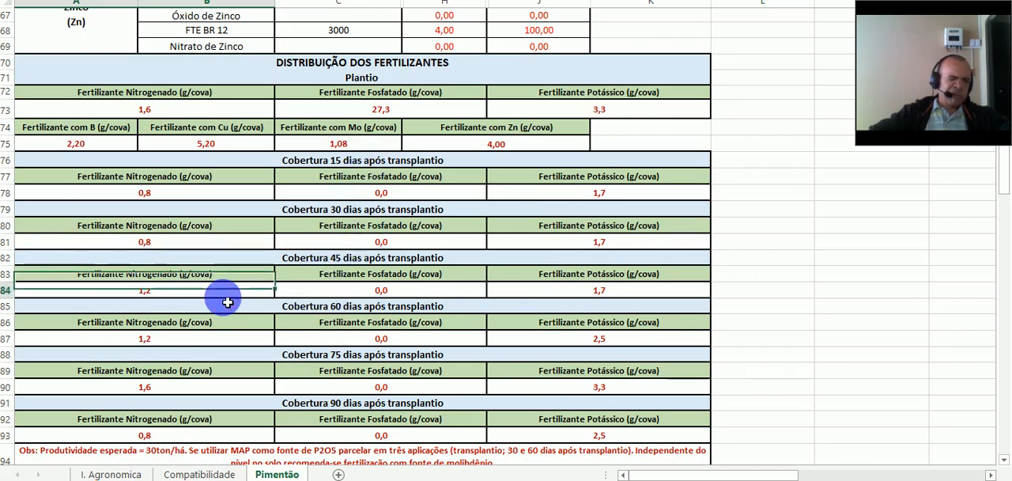
scroll(221, 292, down, 1)
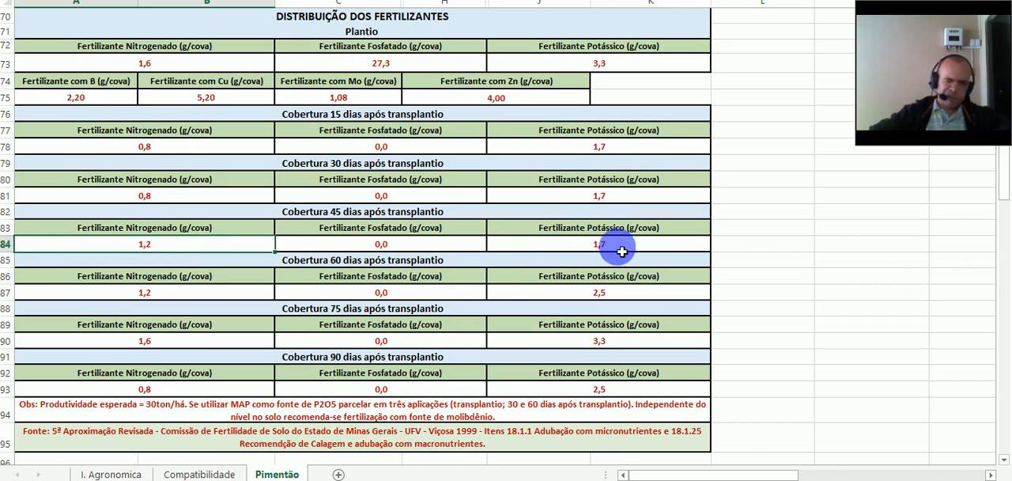
scroll(623, 251, down, 2)
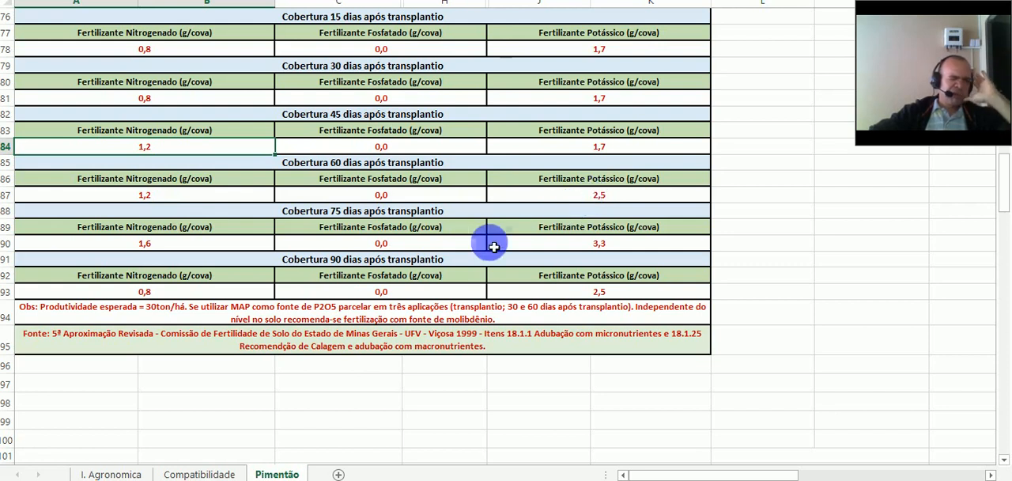
click(246, 249)
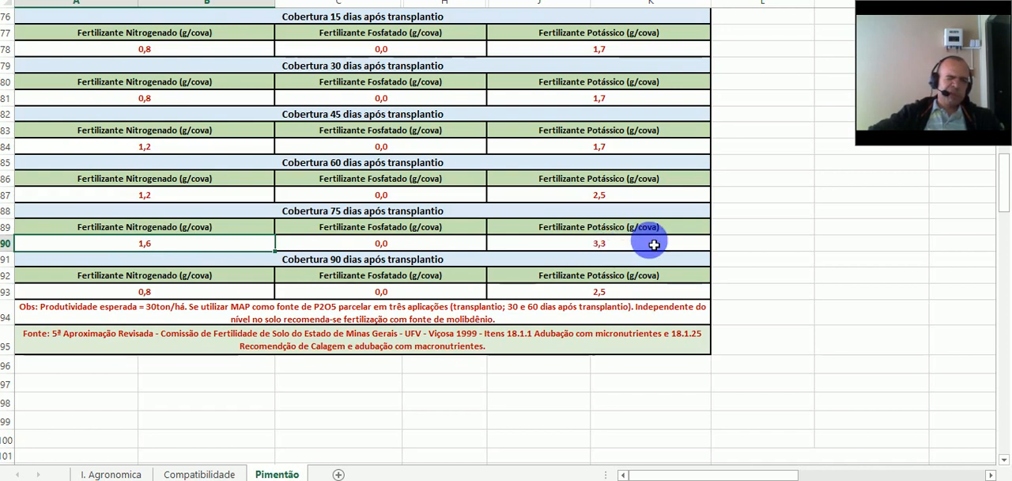
click(178, 295)
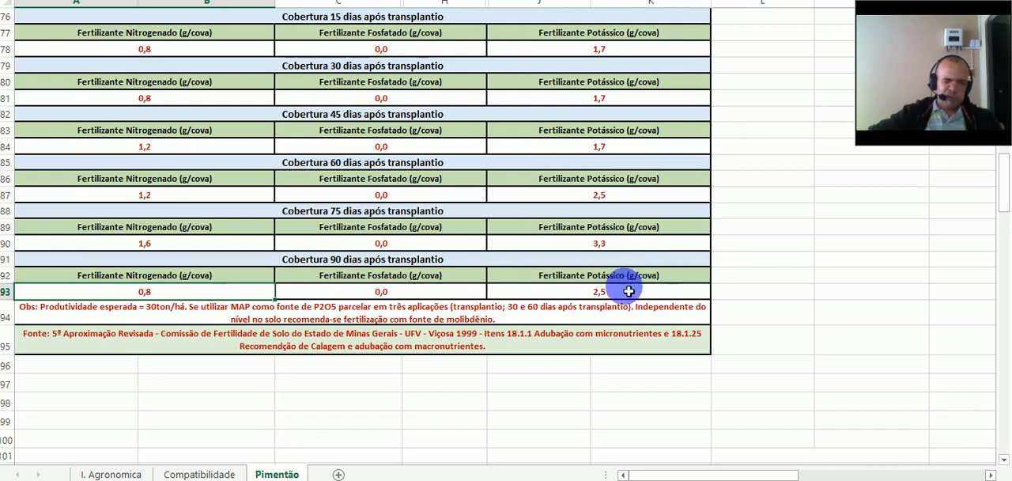
click(494, 322)
click(483, 333)
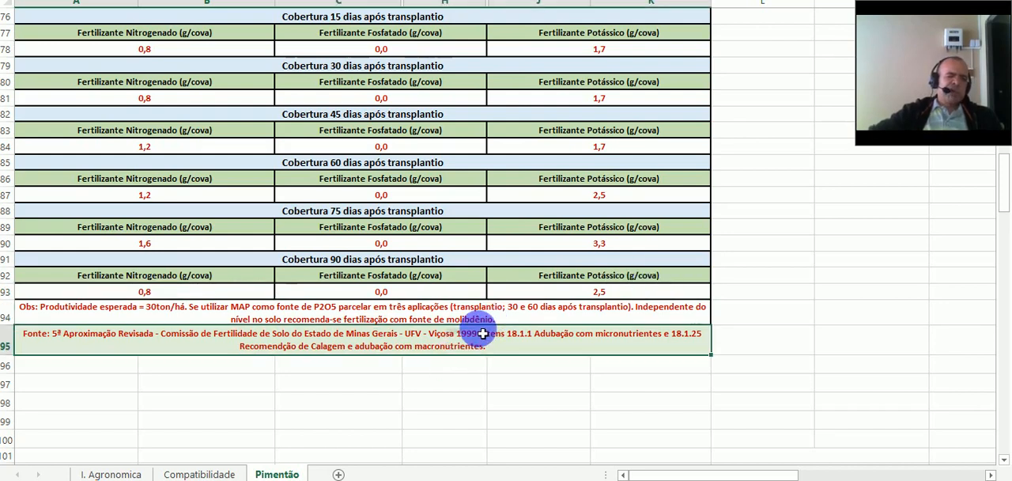